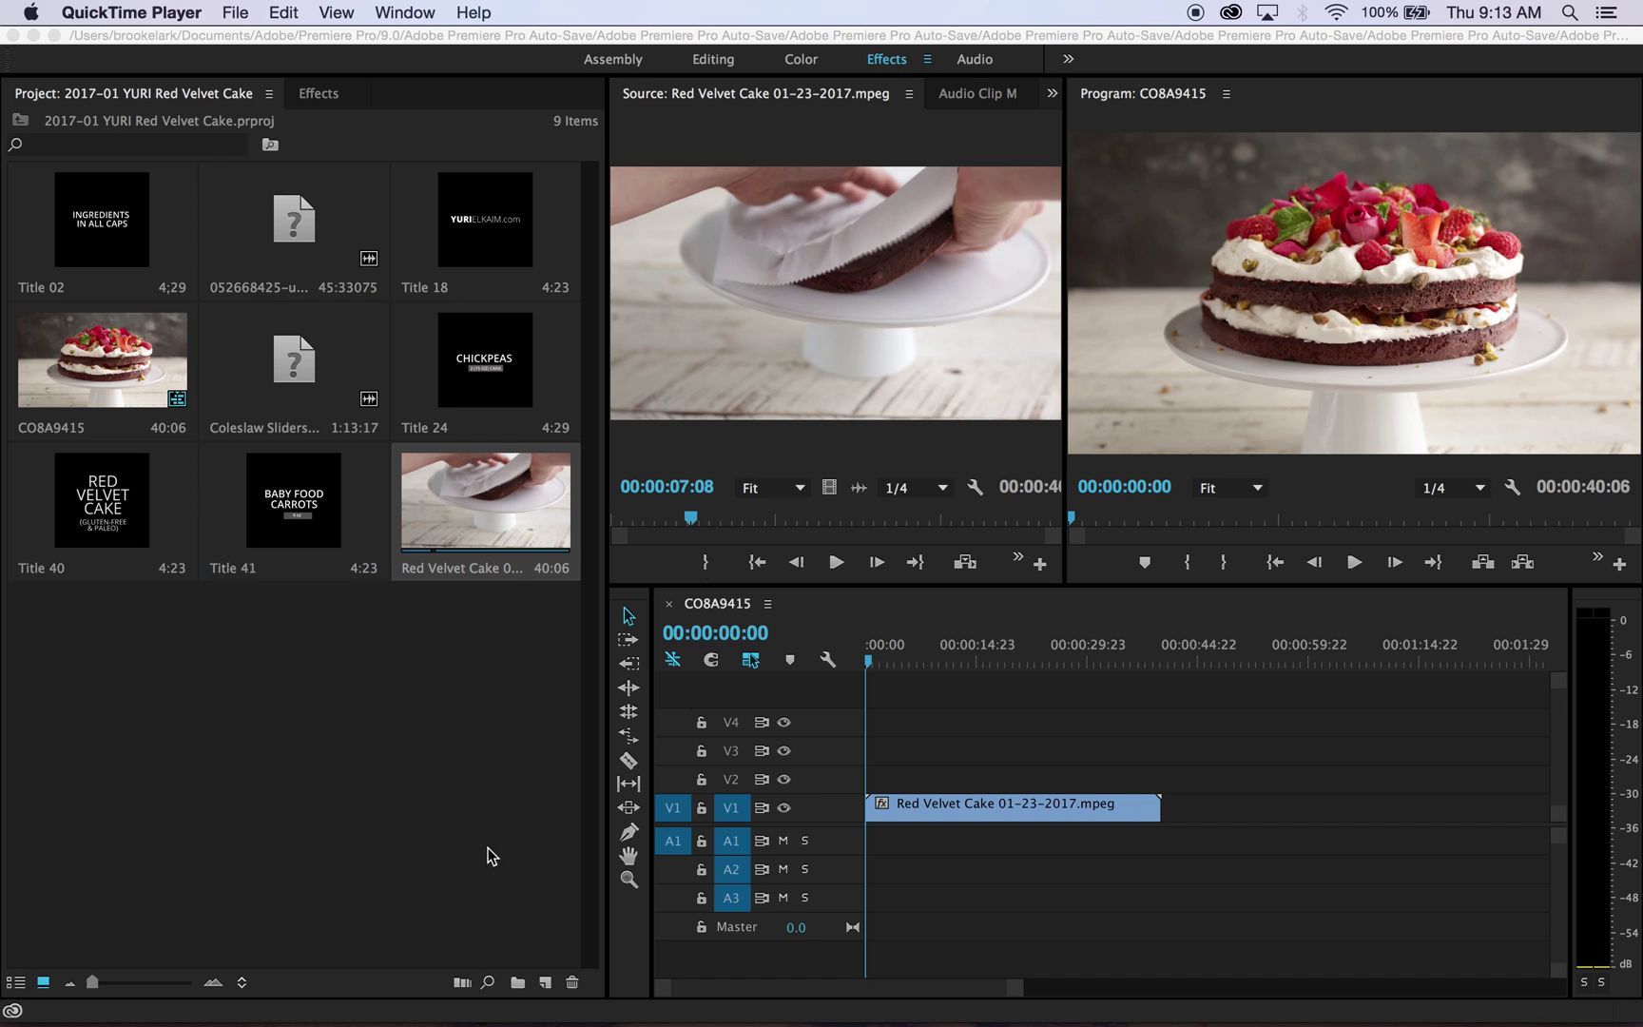
Scrub through the red velvet cake clip on V1 and return the playhead to its start
click(1110, 699)
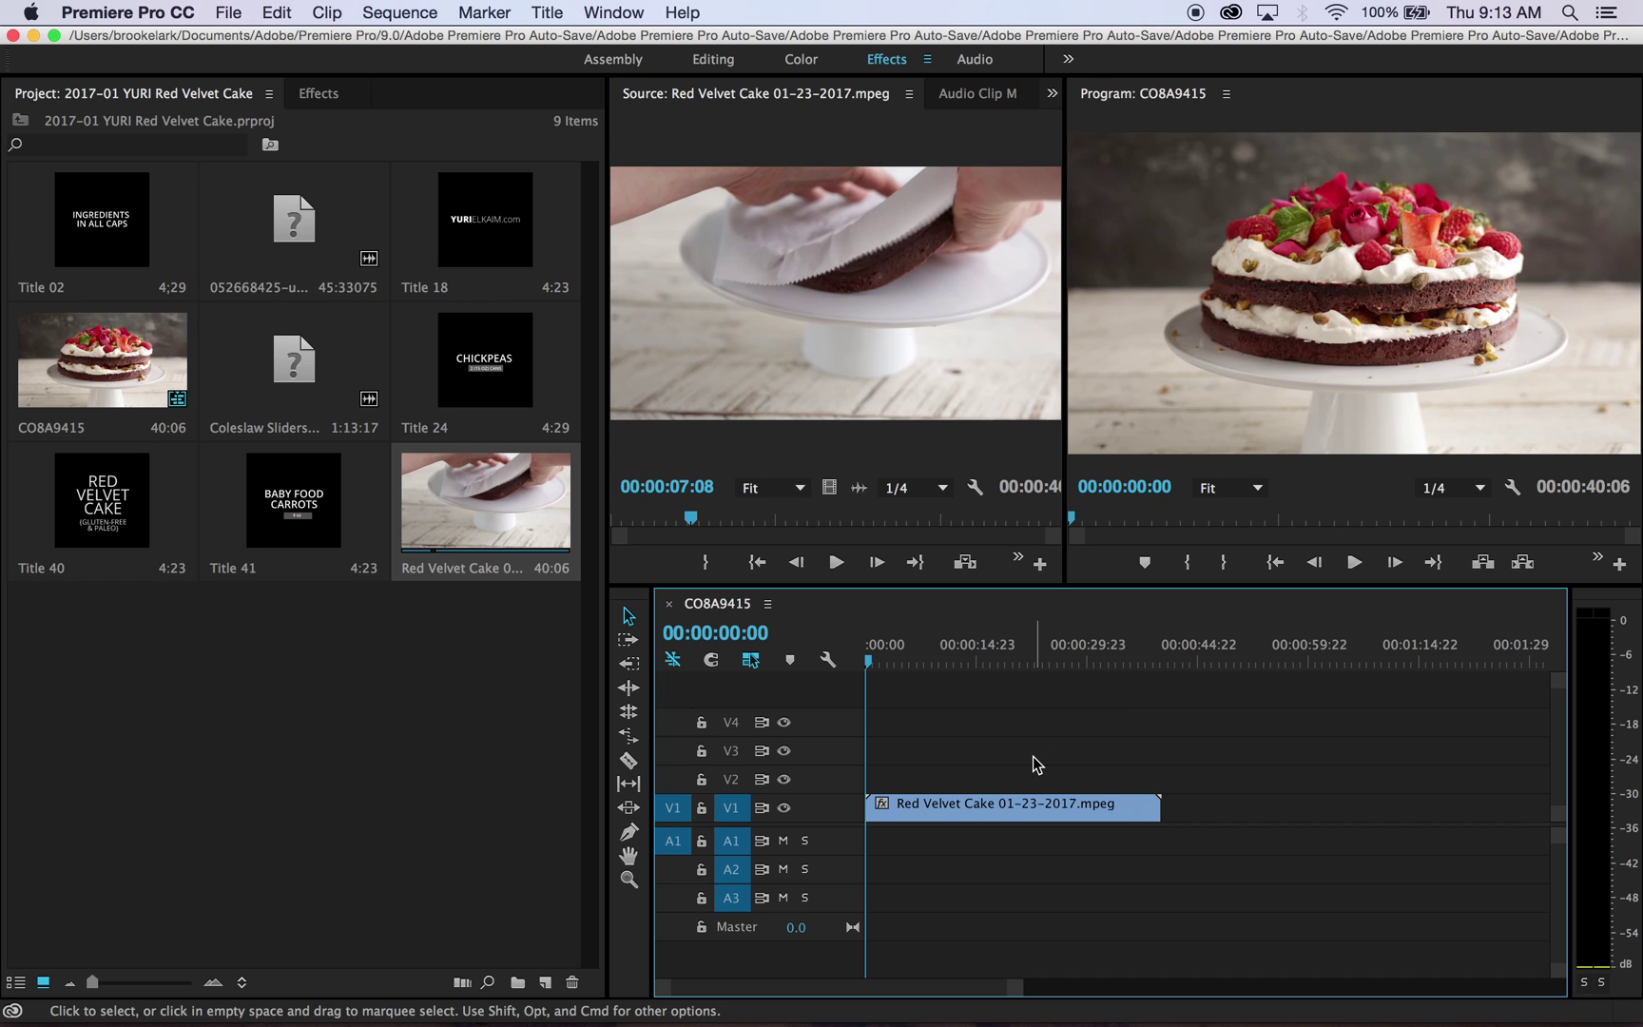
drag(868, 665, 821, 714)
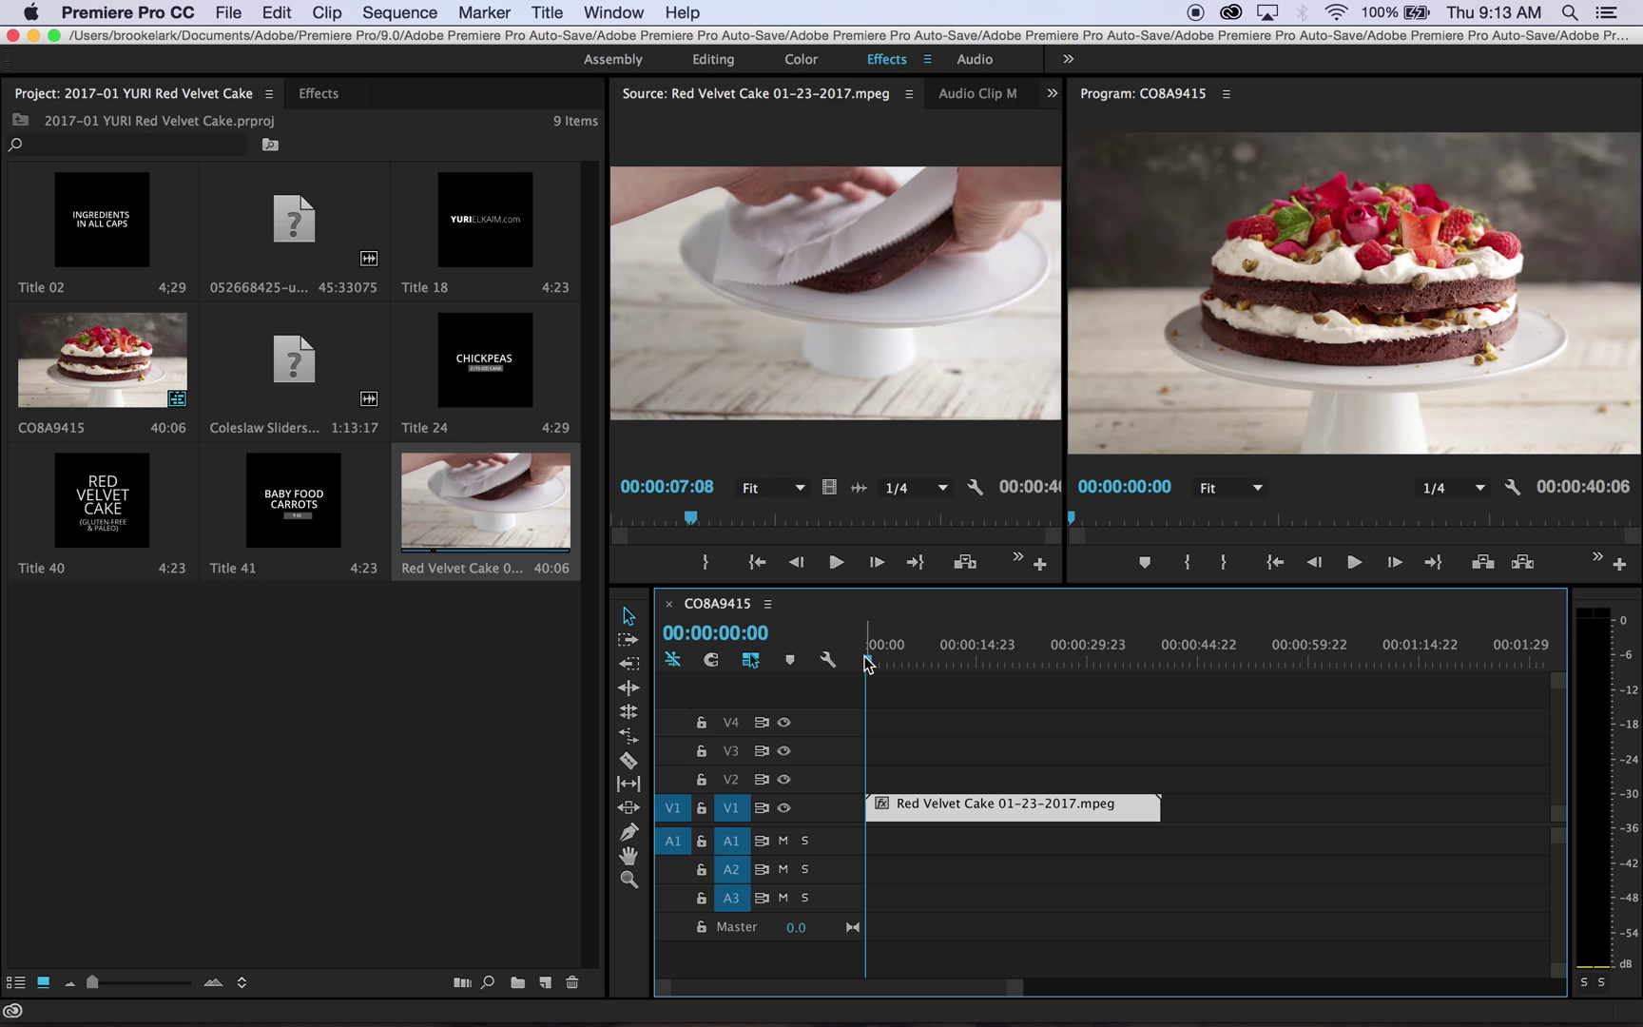
drag(869, 660, 766, 701)
click(1137, 808)
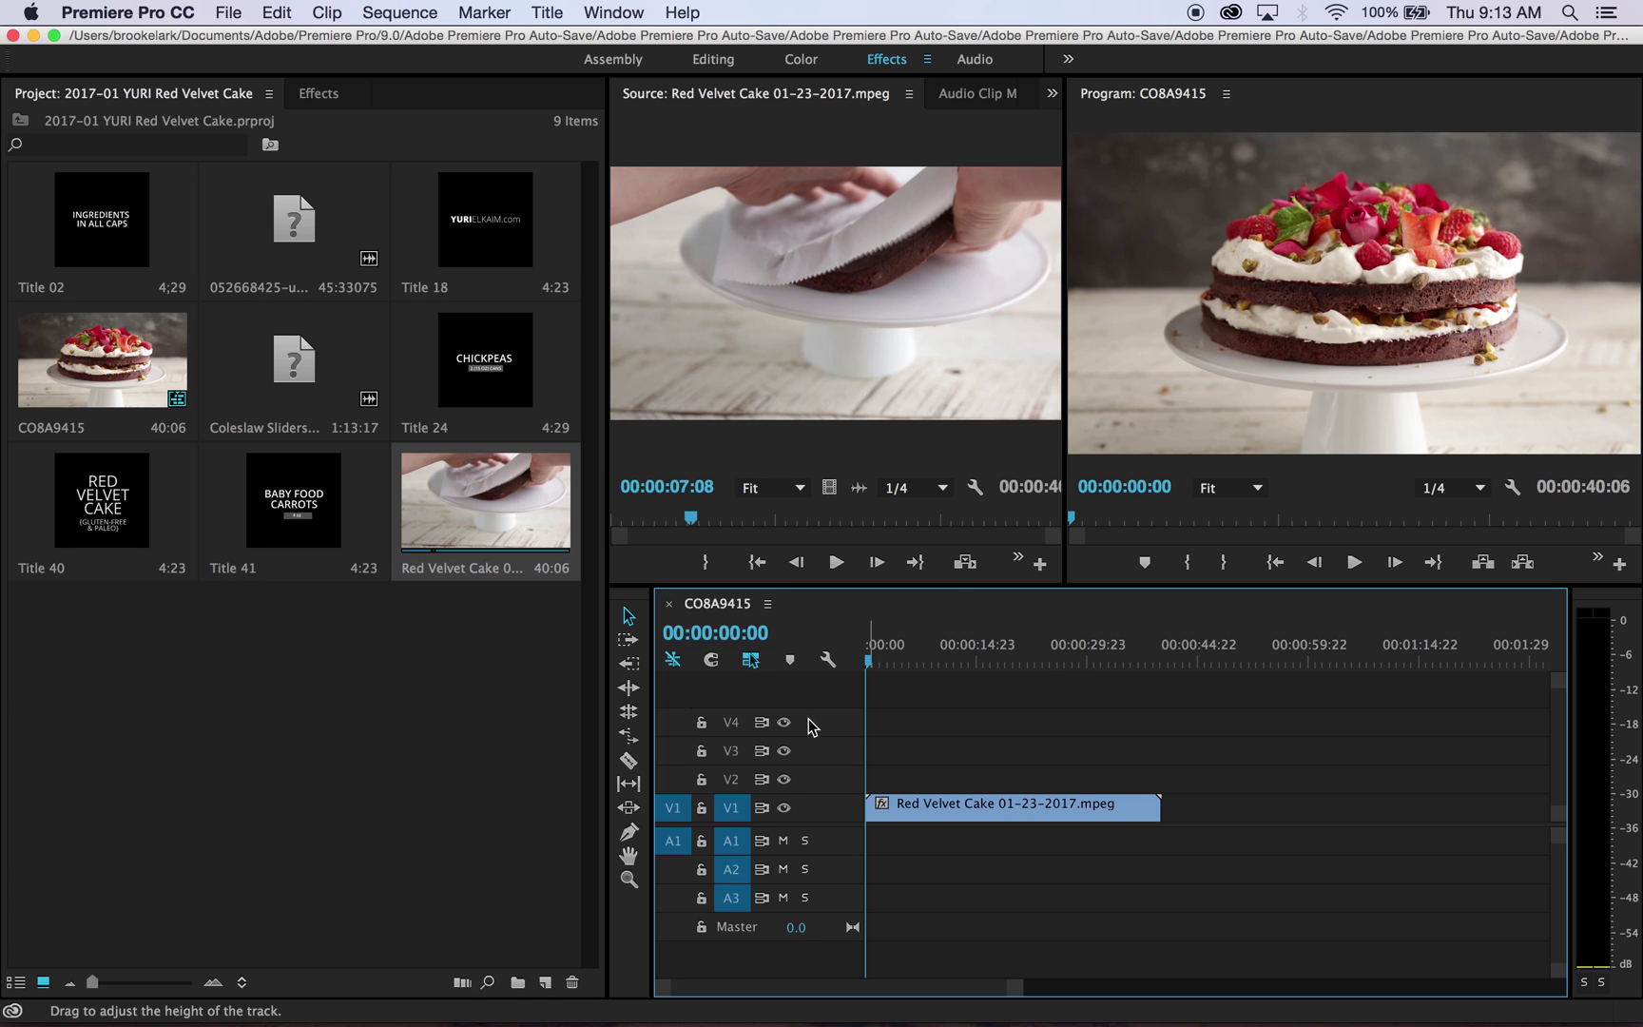
drag(873, 680, 837, 665)
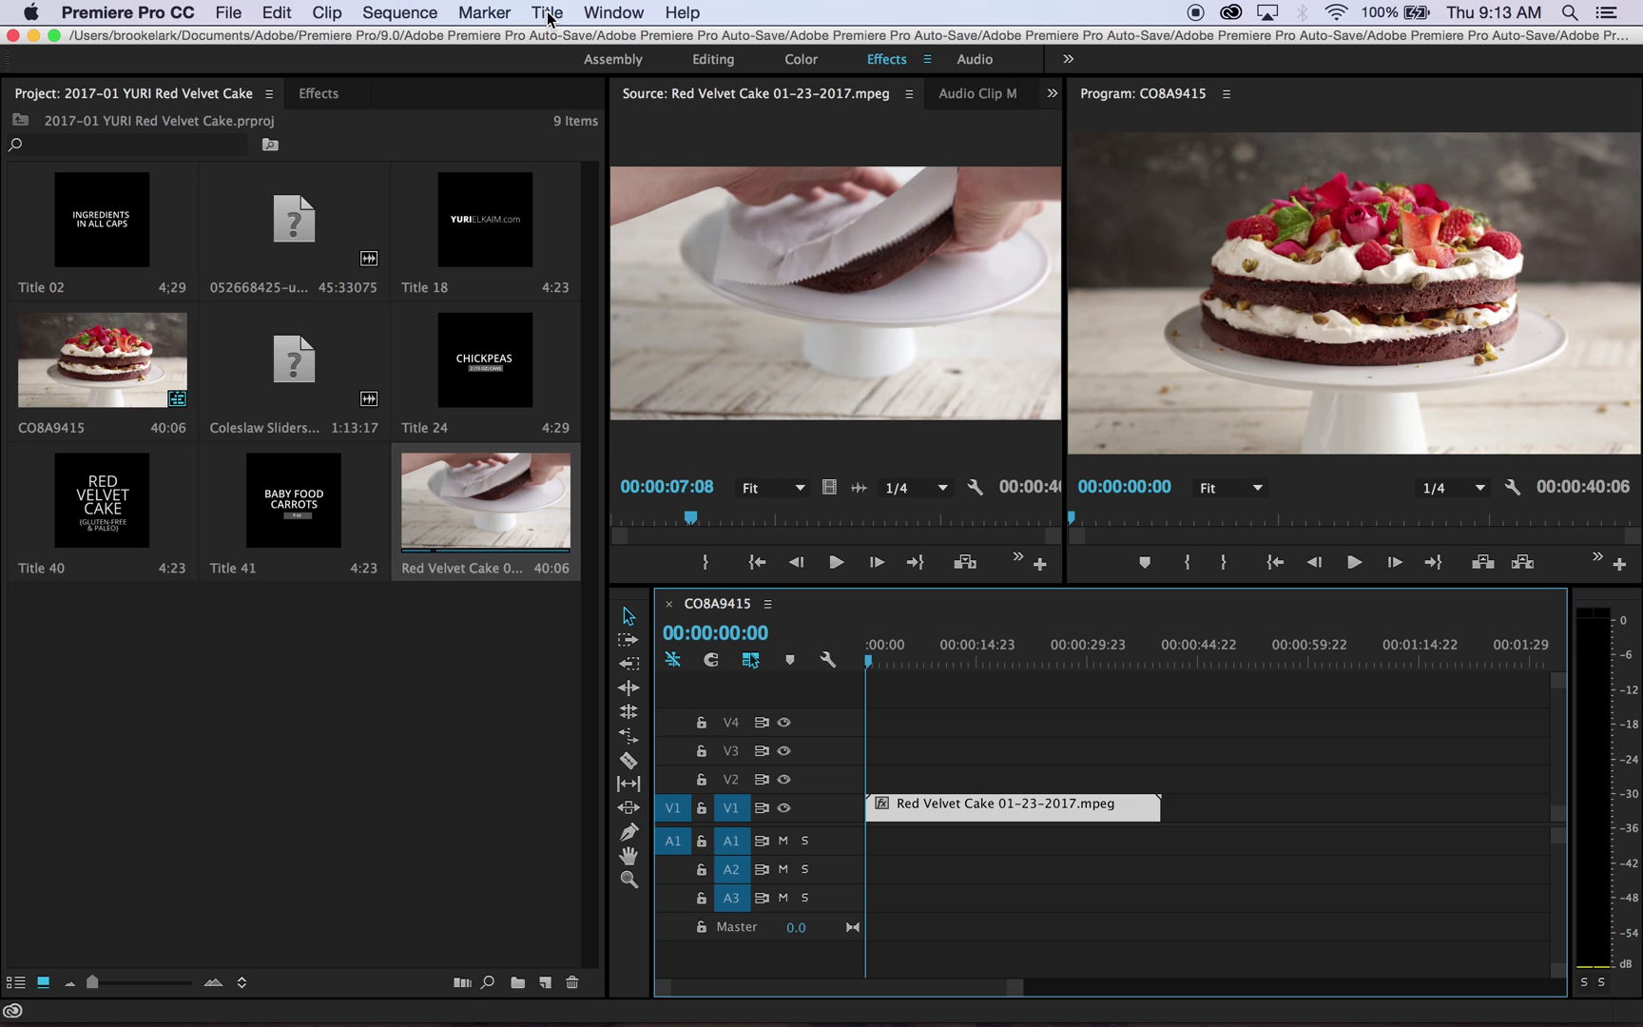
Open the Lumetri Color panel's Creative section and move to the hands-lifting-paper frame
click(626, 12)
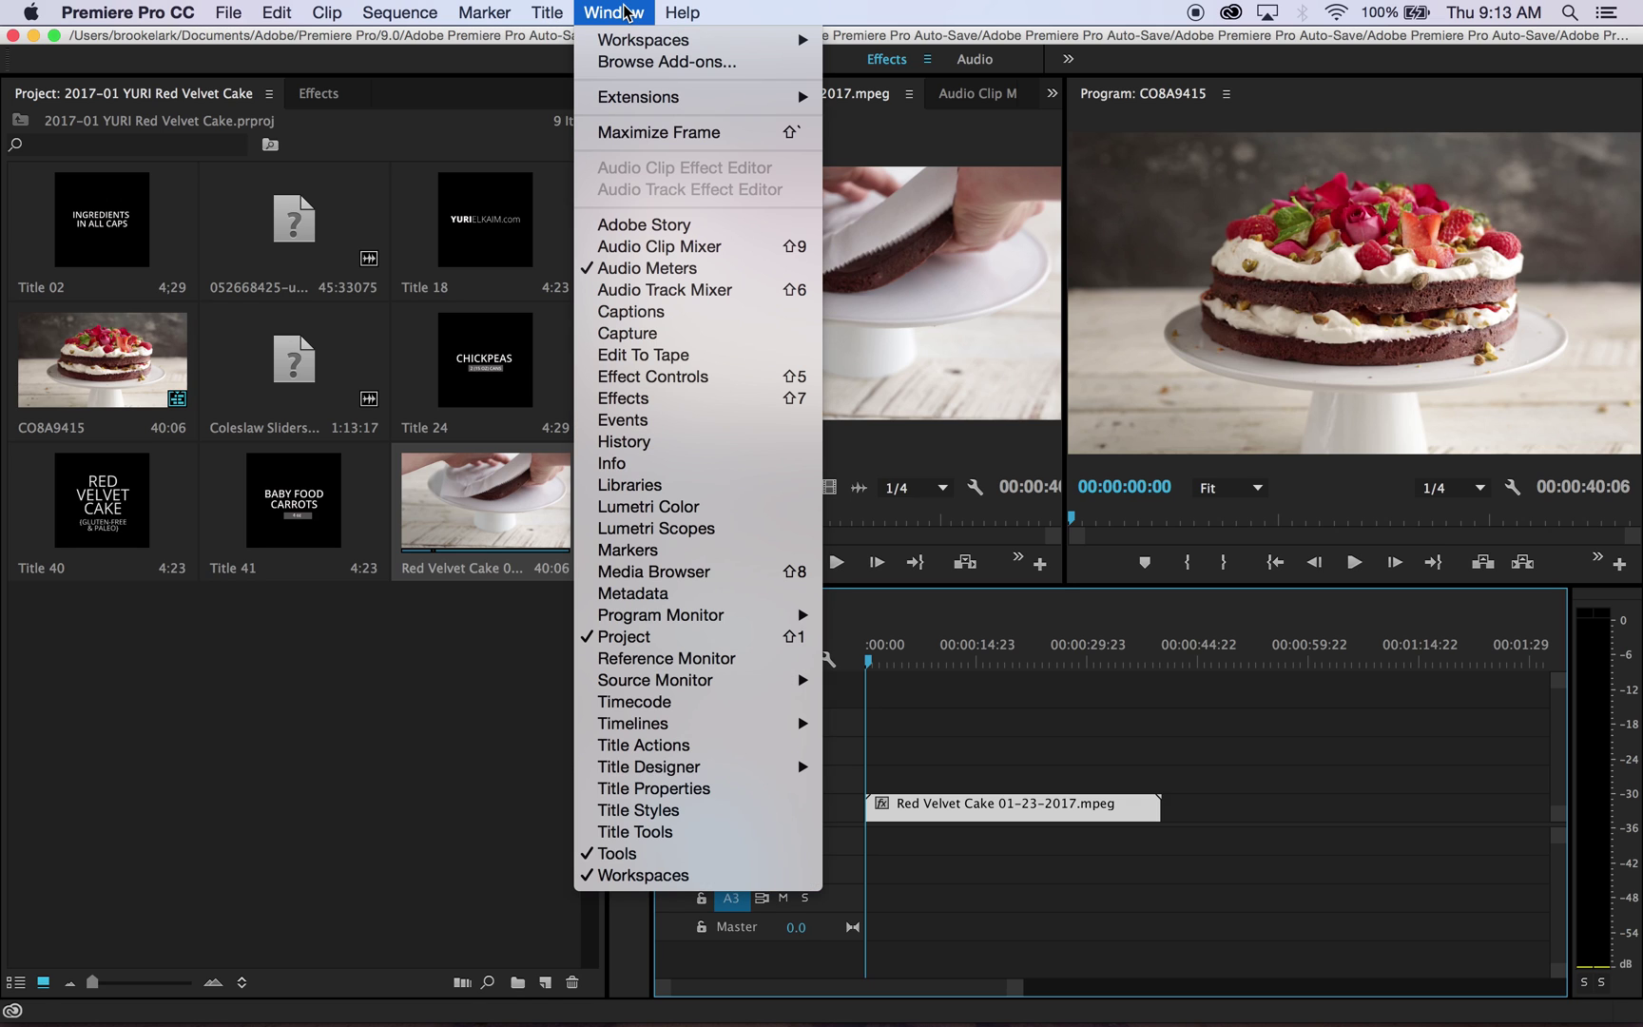
click(697, 513)
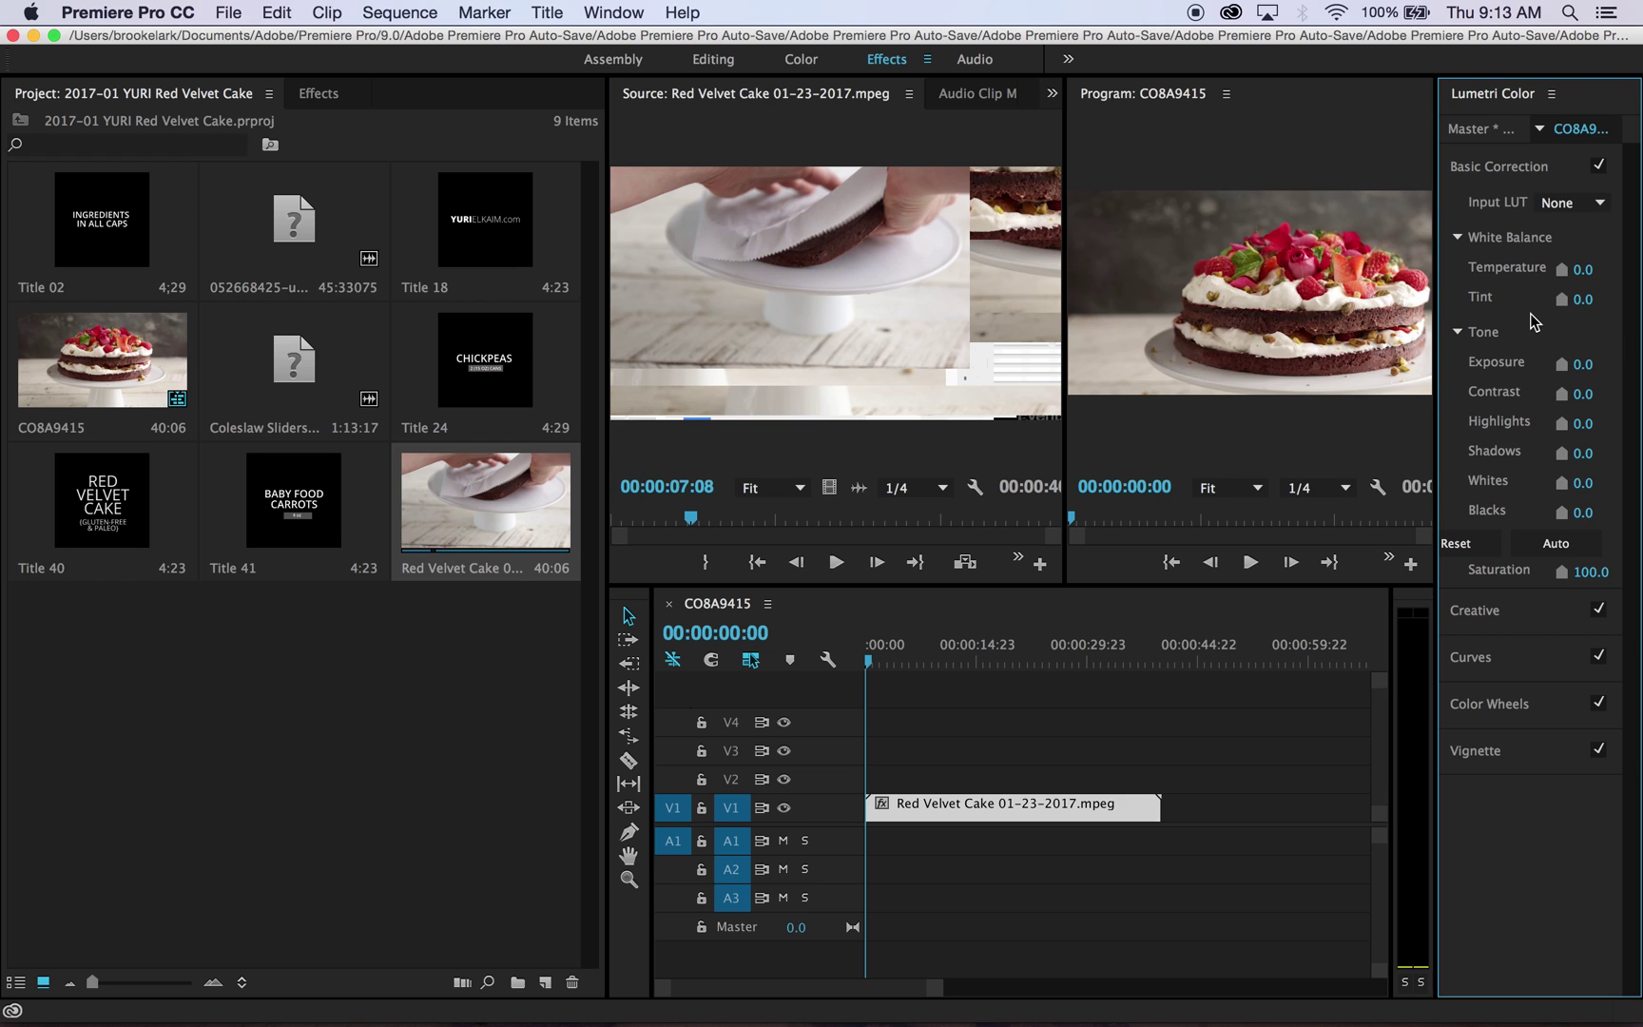
click(1536, 608)
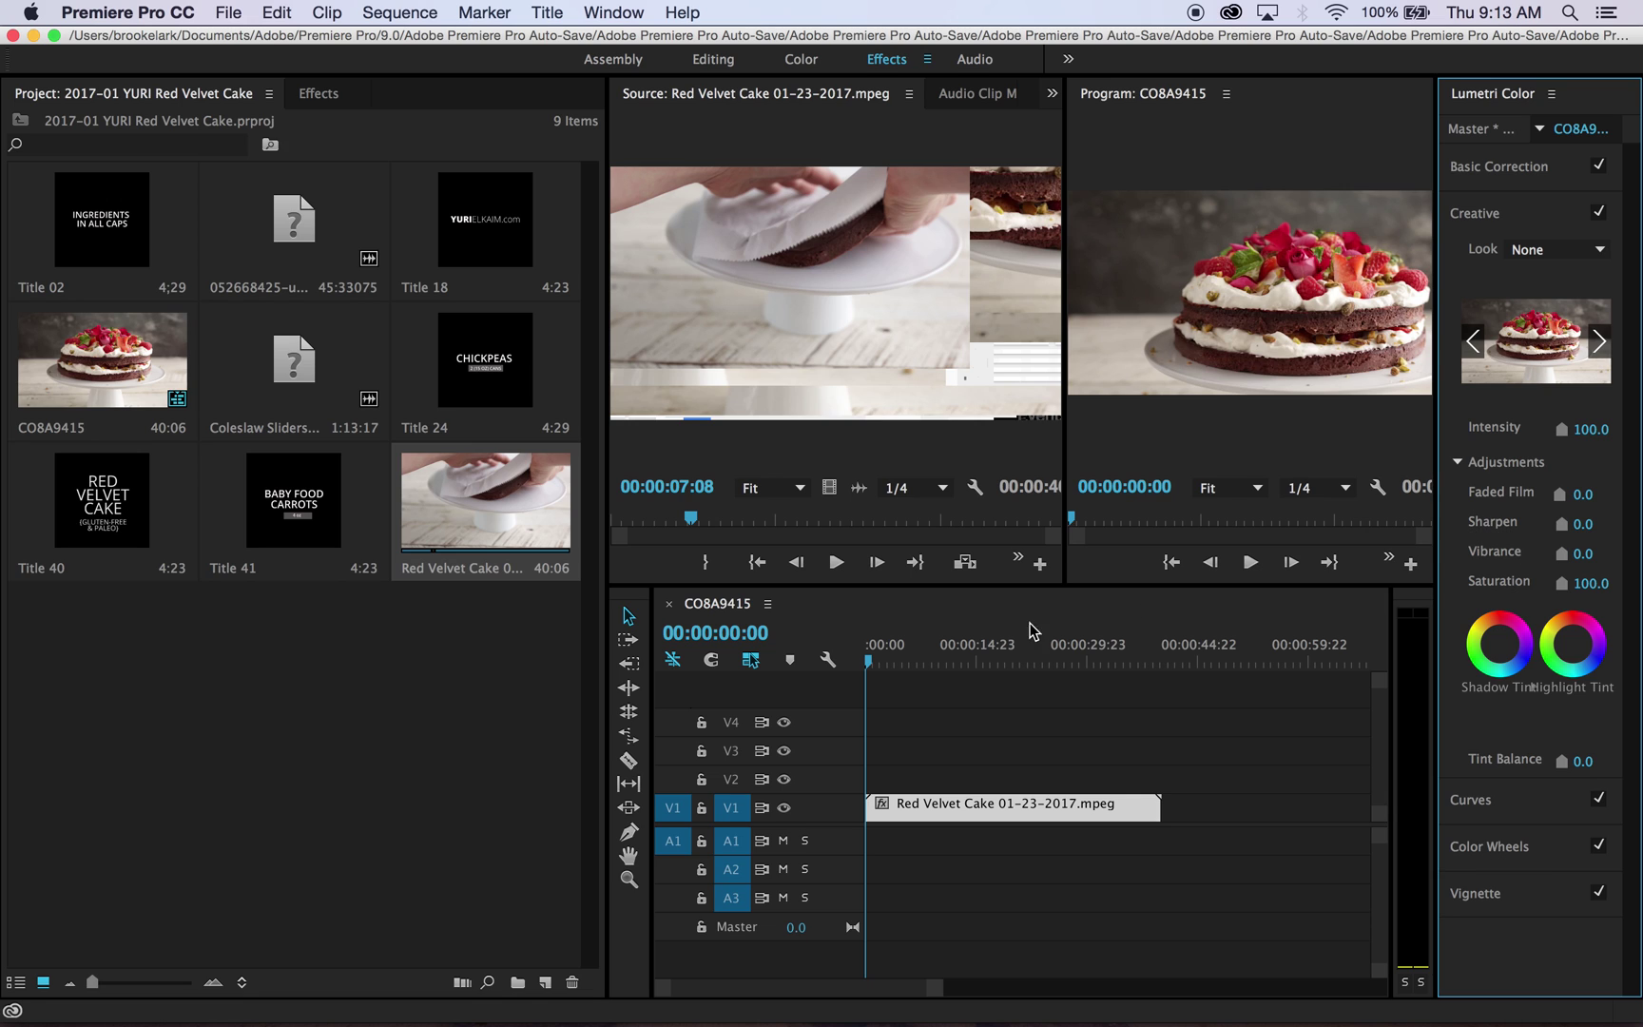
double_click(949, 807)
click(869, 663)
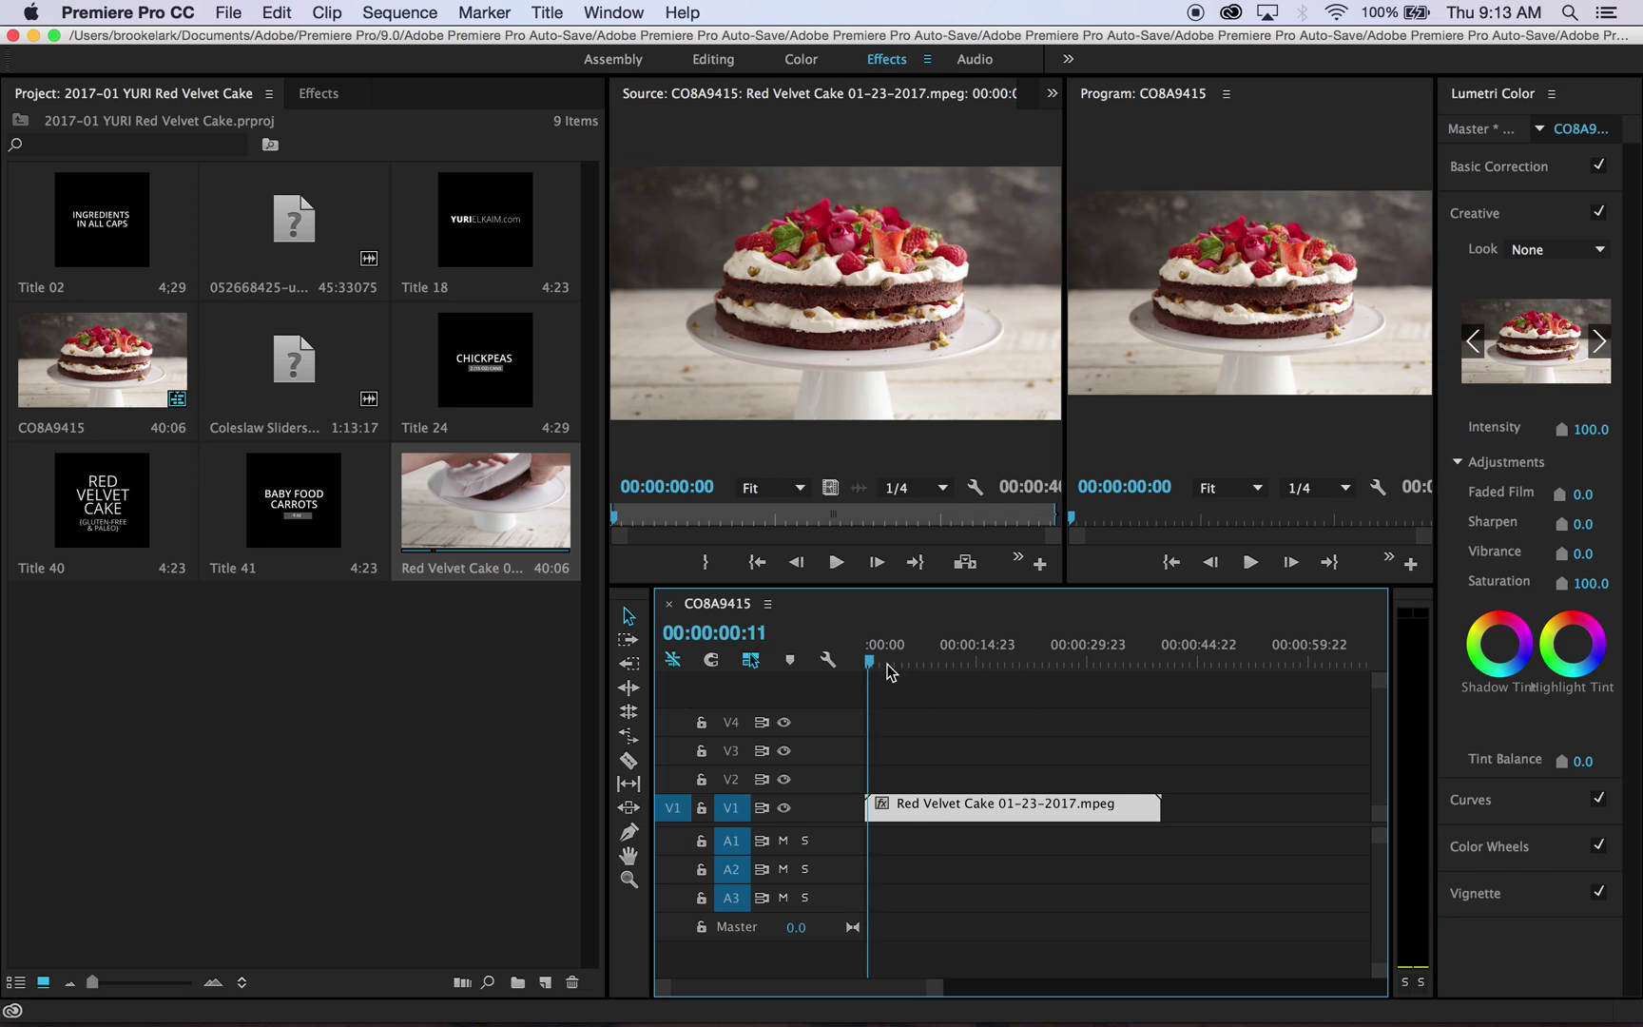
click(920, 663)
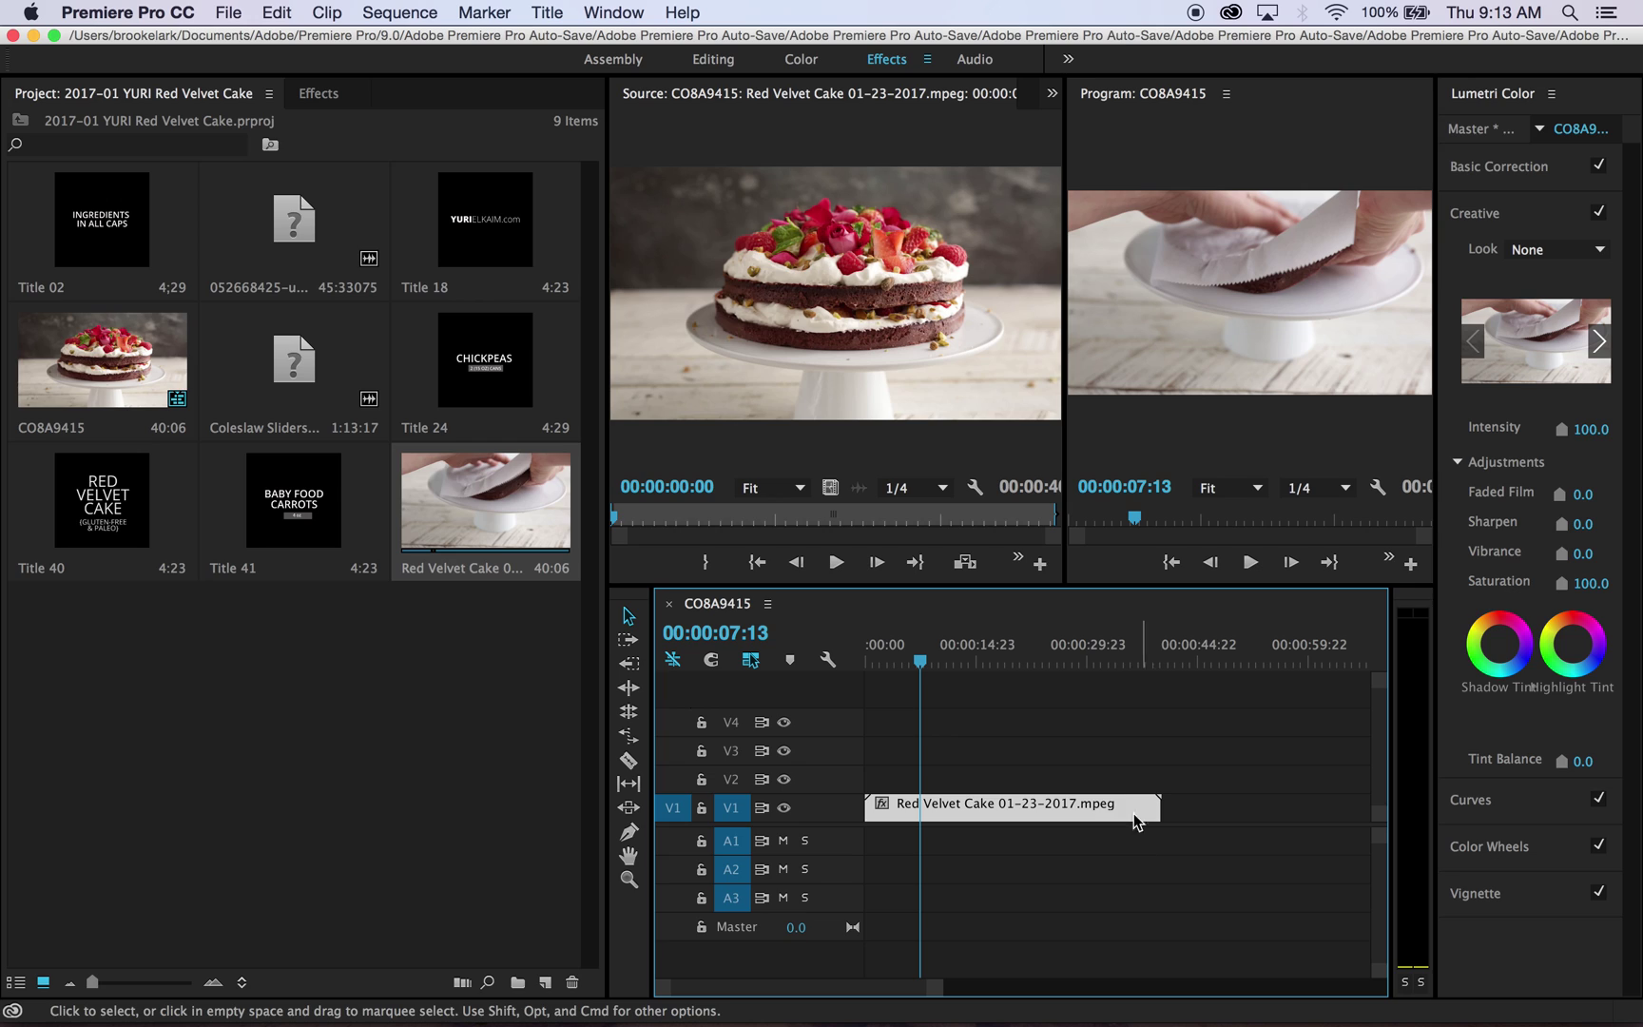
Set Lumetri Sharpen to 10, then raise it to 15 and check the result
click(1584, 523)
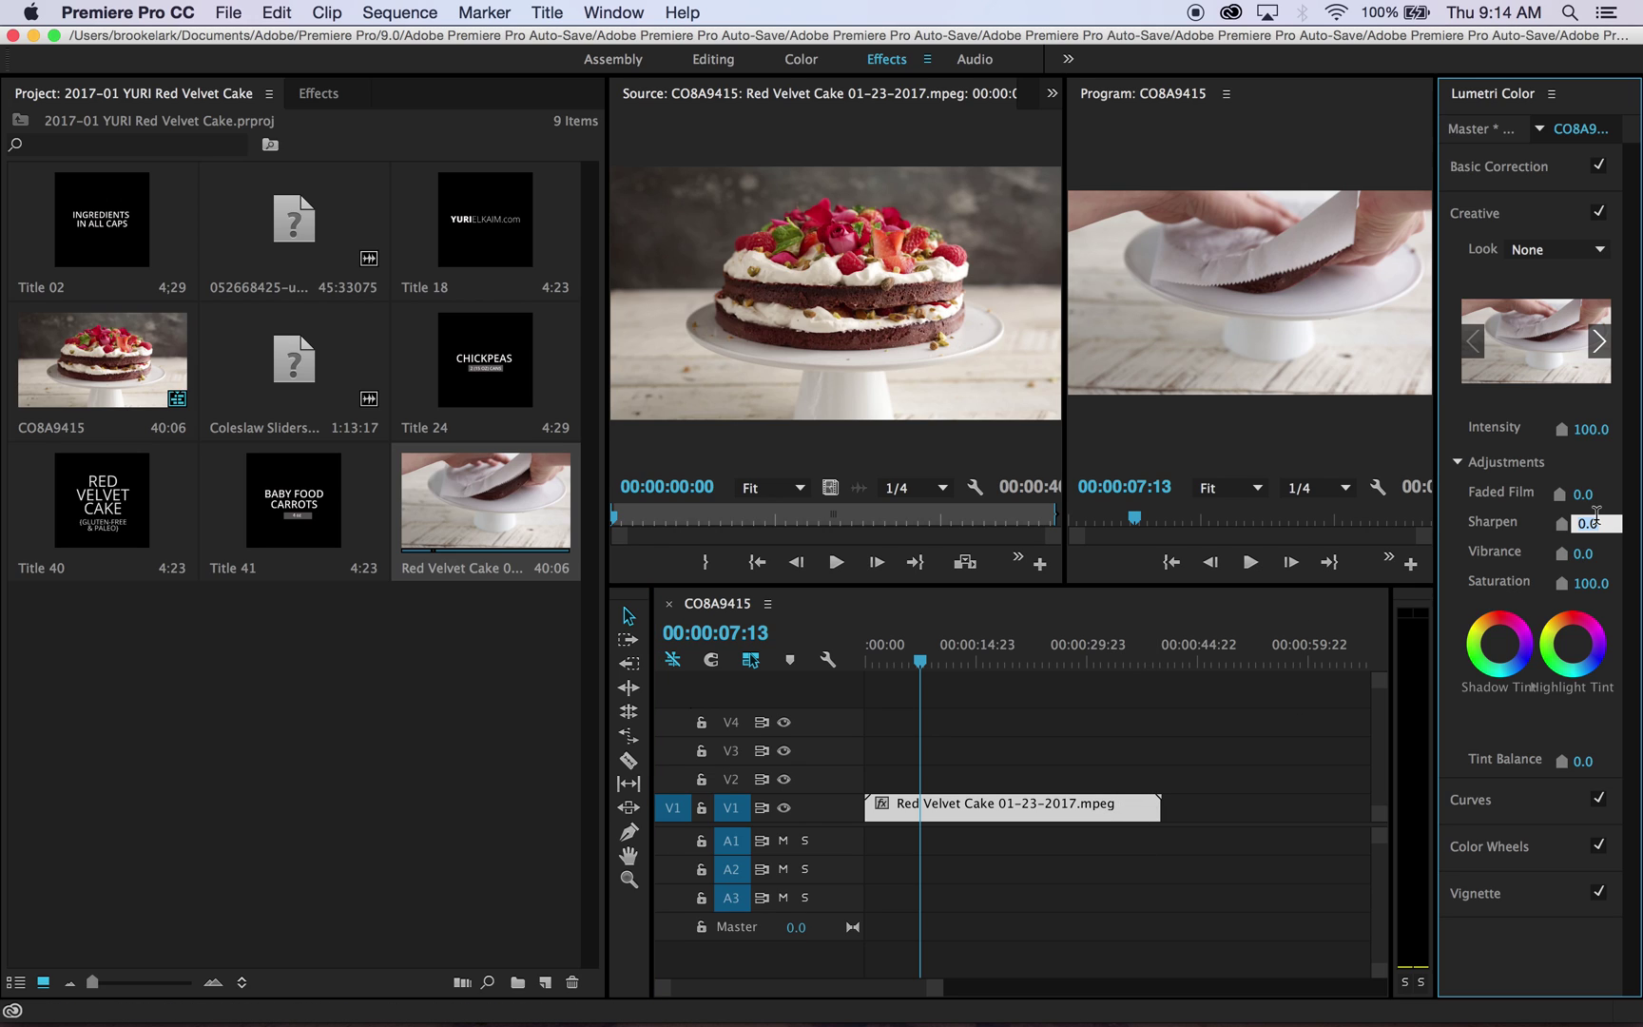
text(10)
key(Return)
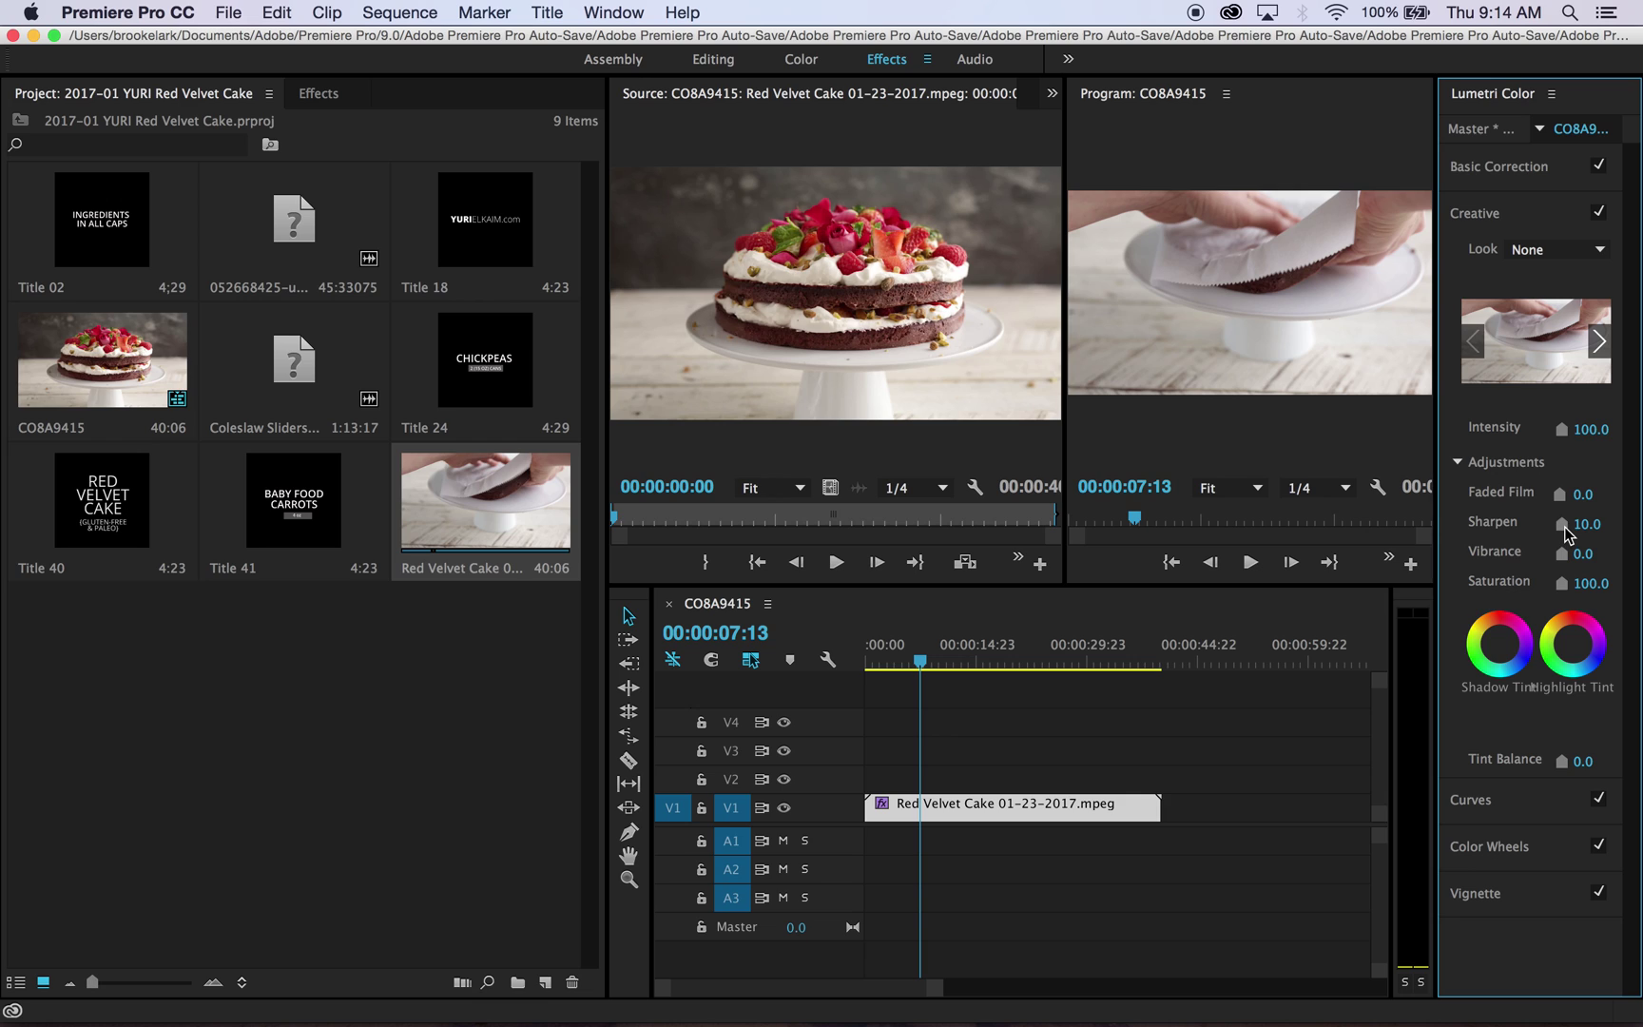
click(1595, 520)
text(15)
key(Return)
mouse_move(919, 661)
mouse_down()
mouse_move(875, 666)
mouse_move(913, 664)
mouse_up()
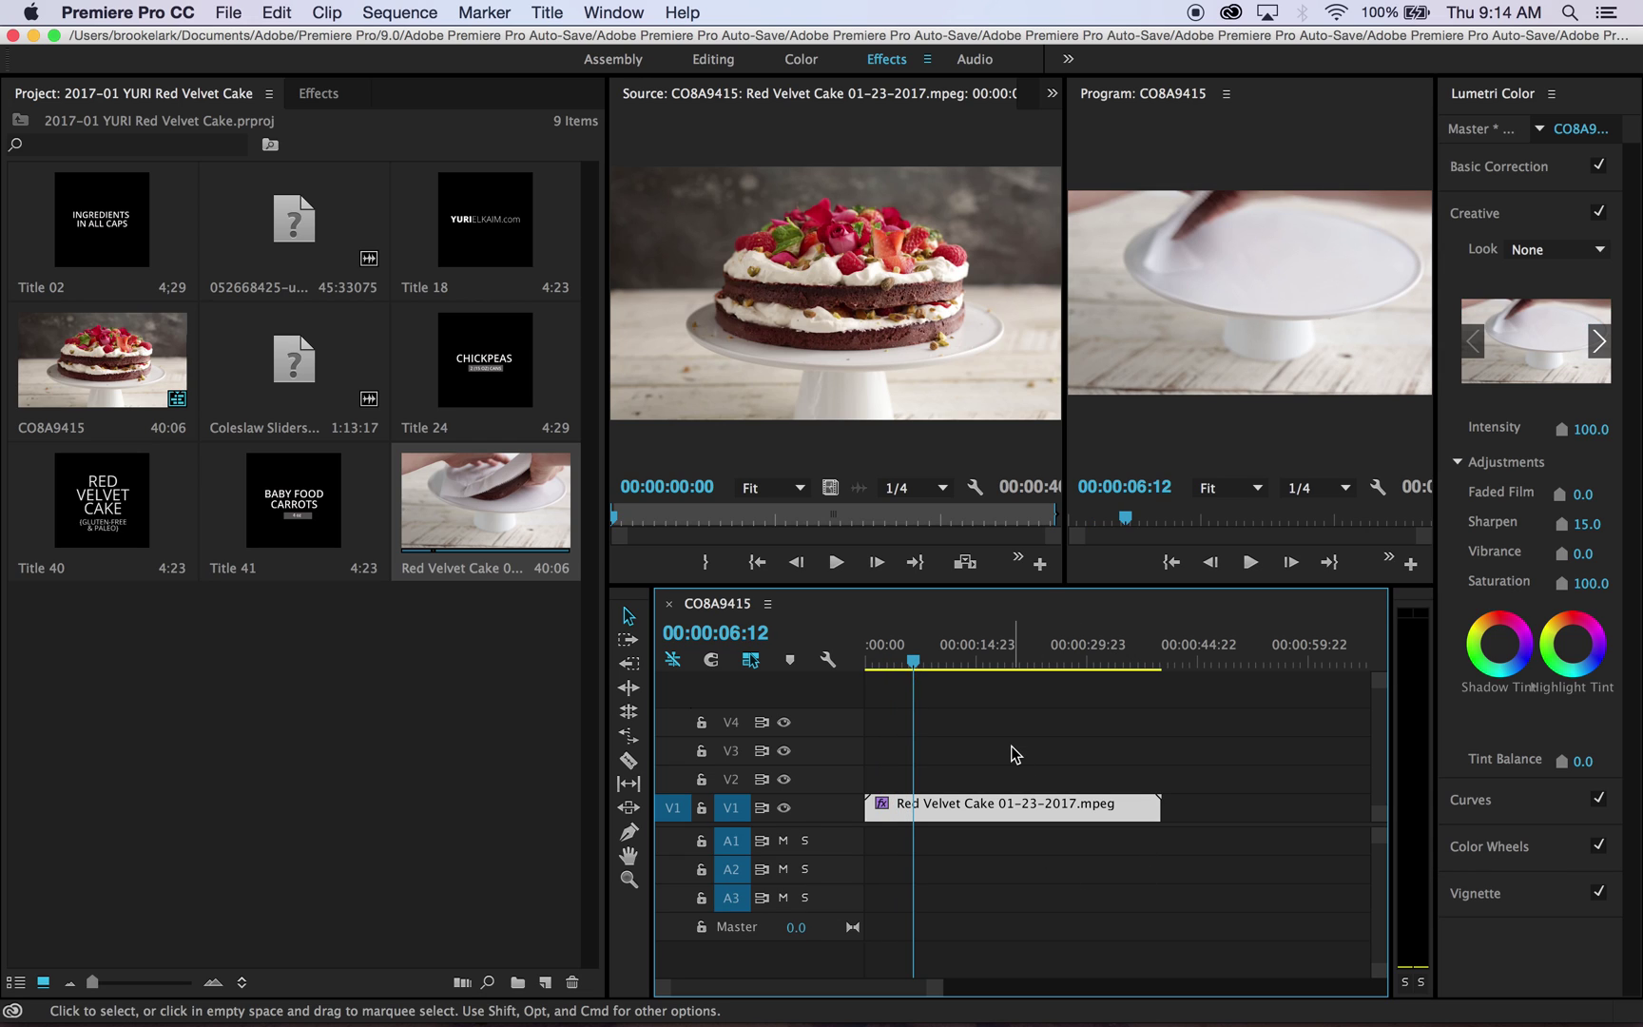
Search the Effects panel for 'unshar' and apply Unsharp Mask to the V1 clip
click(318, 95)
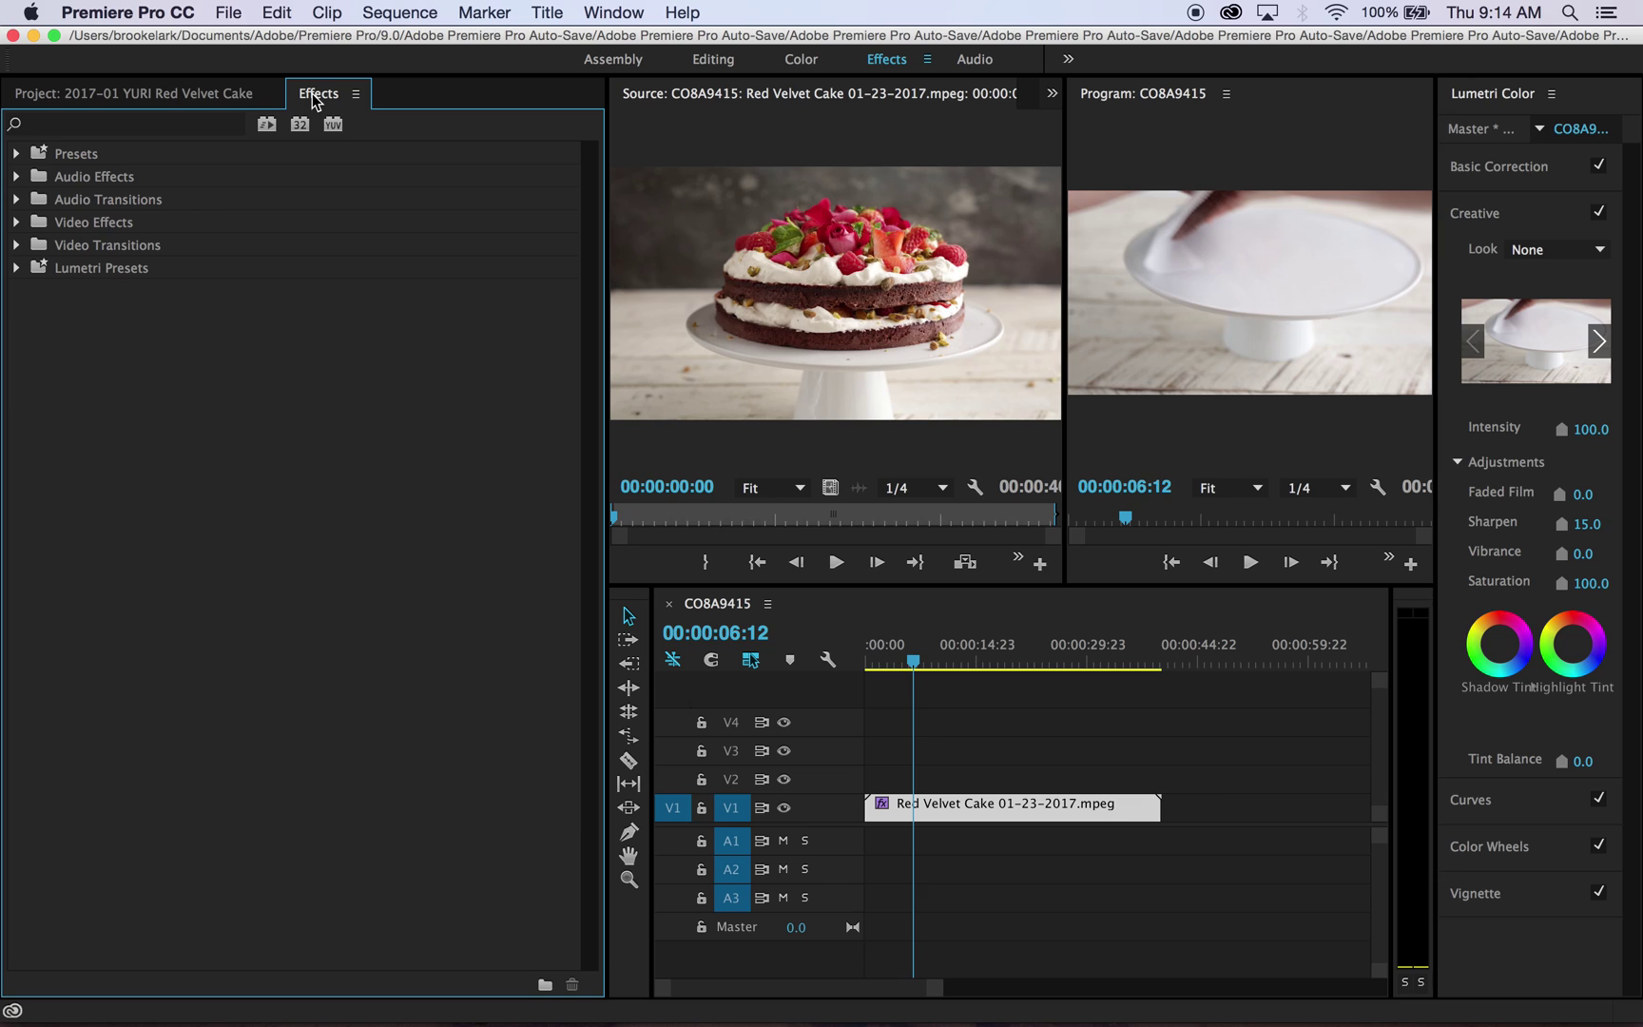
click(164, 129)
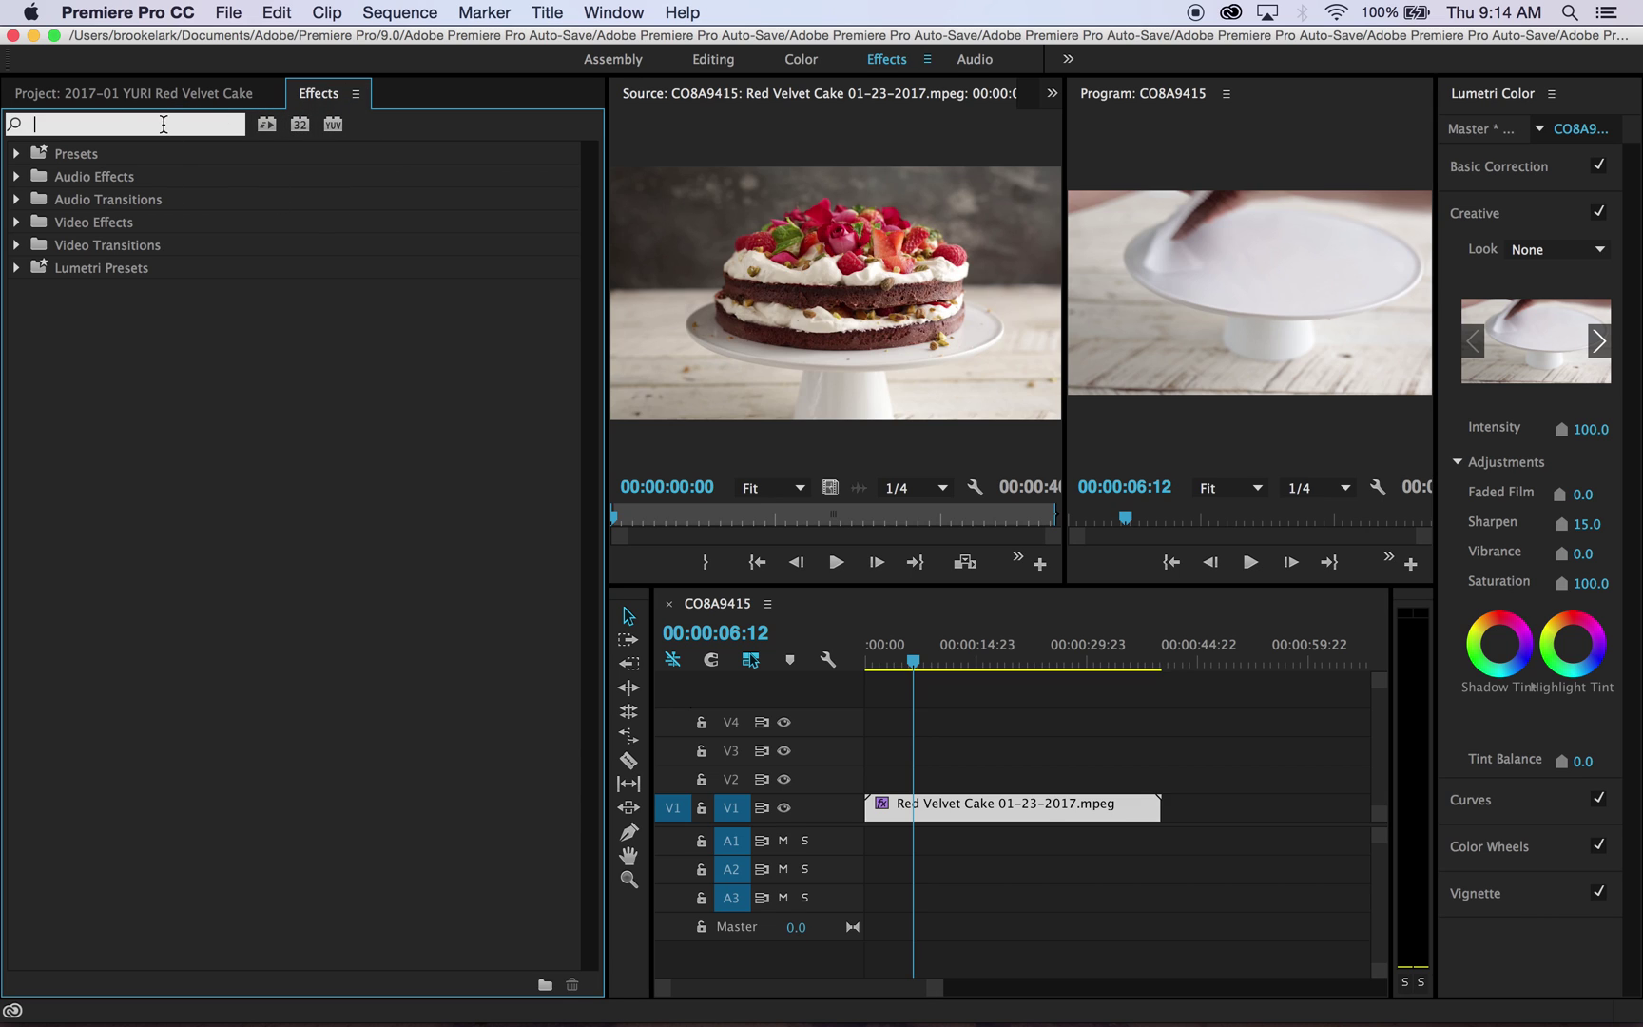
text(unshar)
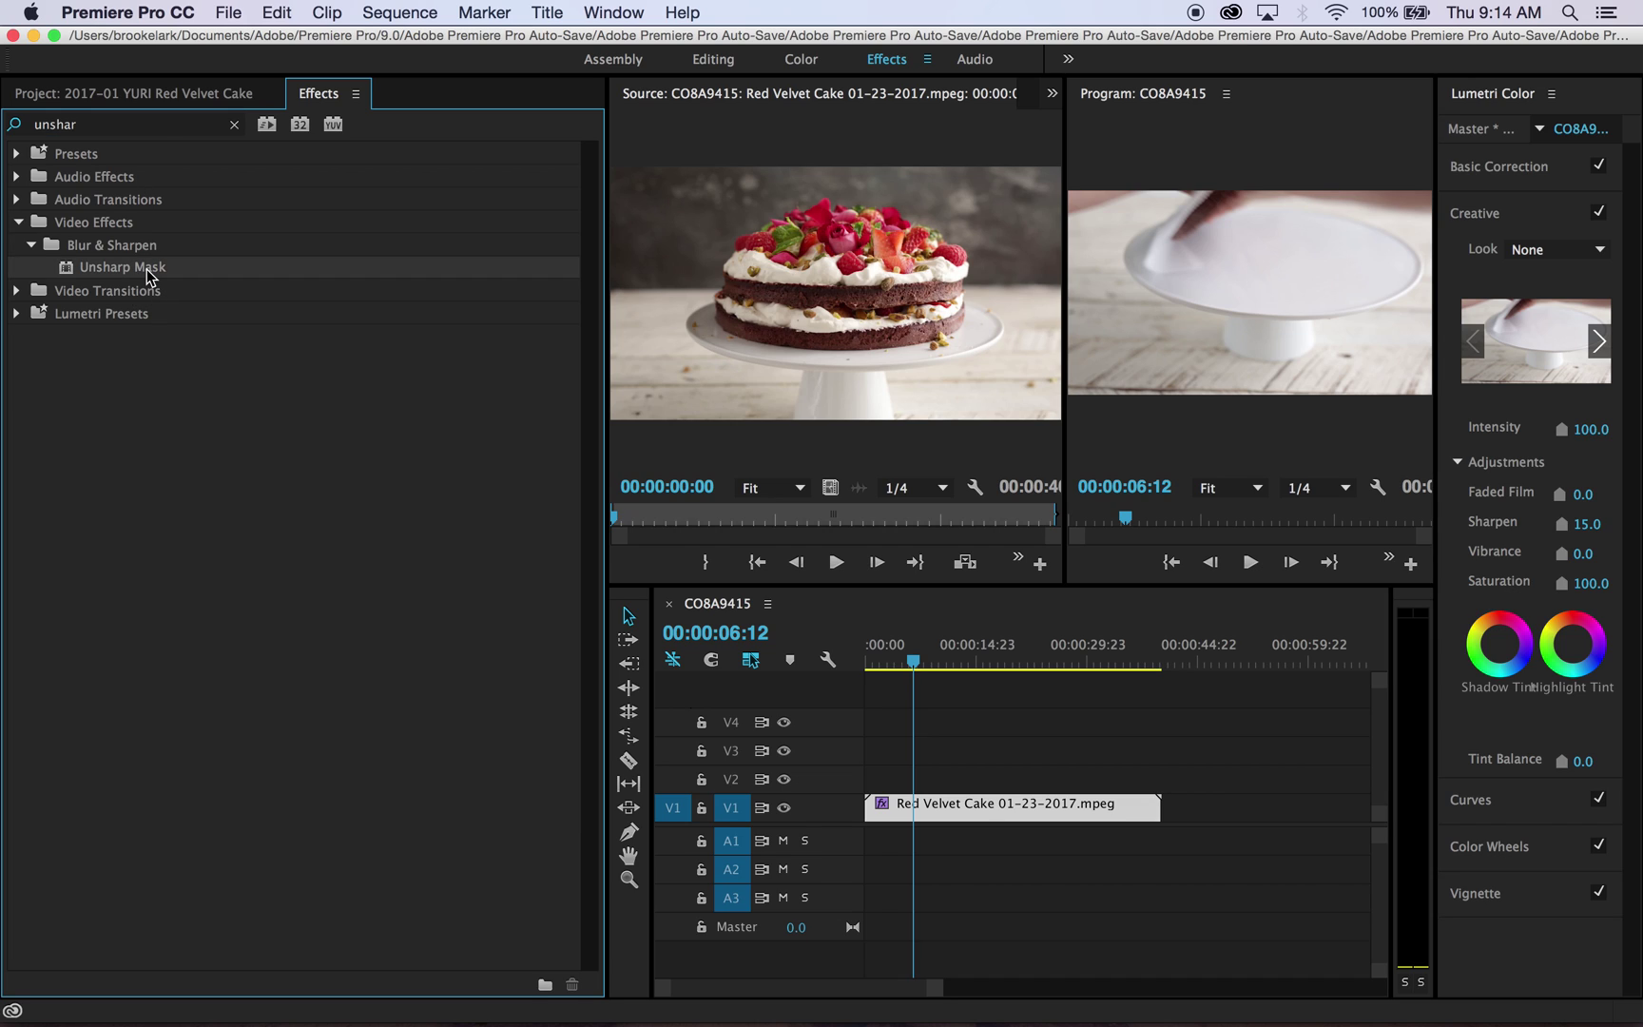
drag(151, 269, 915, 816)
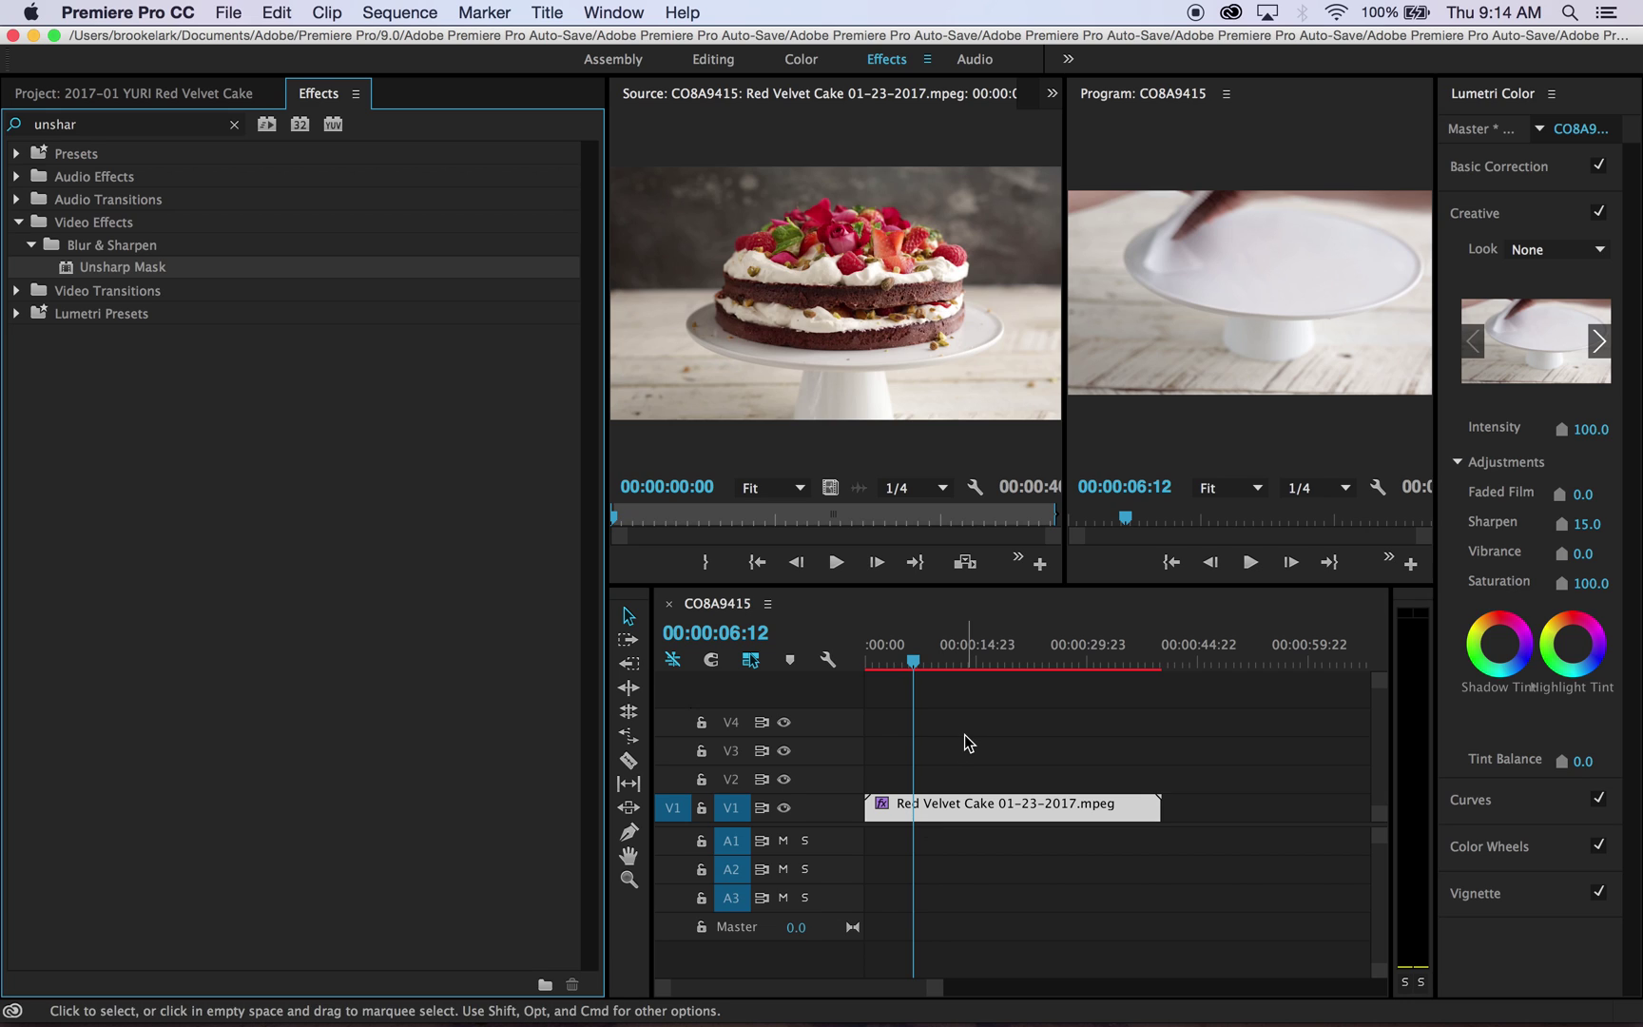
Review sharpness at the hand and raspberry-topped frames, then drop Unsharp Mask onto the clip again
click(998, 740)
drag(911, 662, 949, 666)
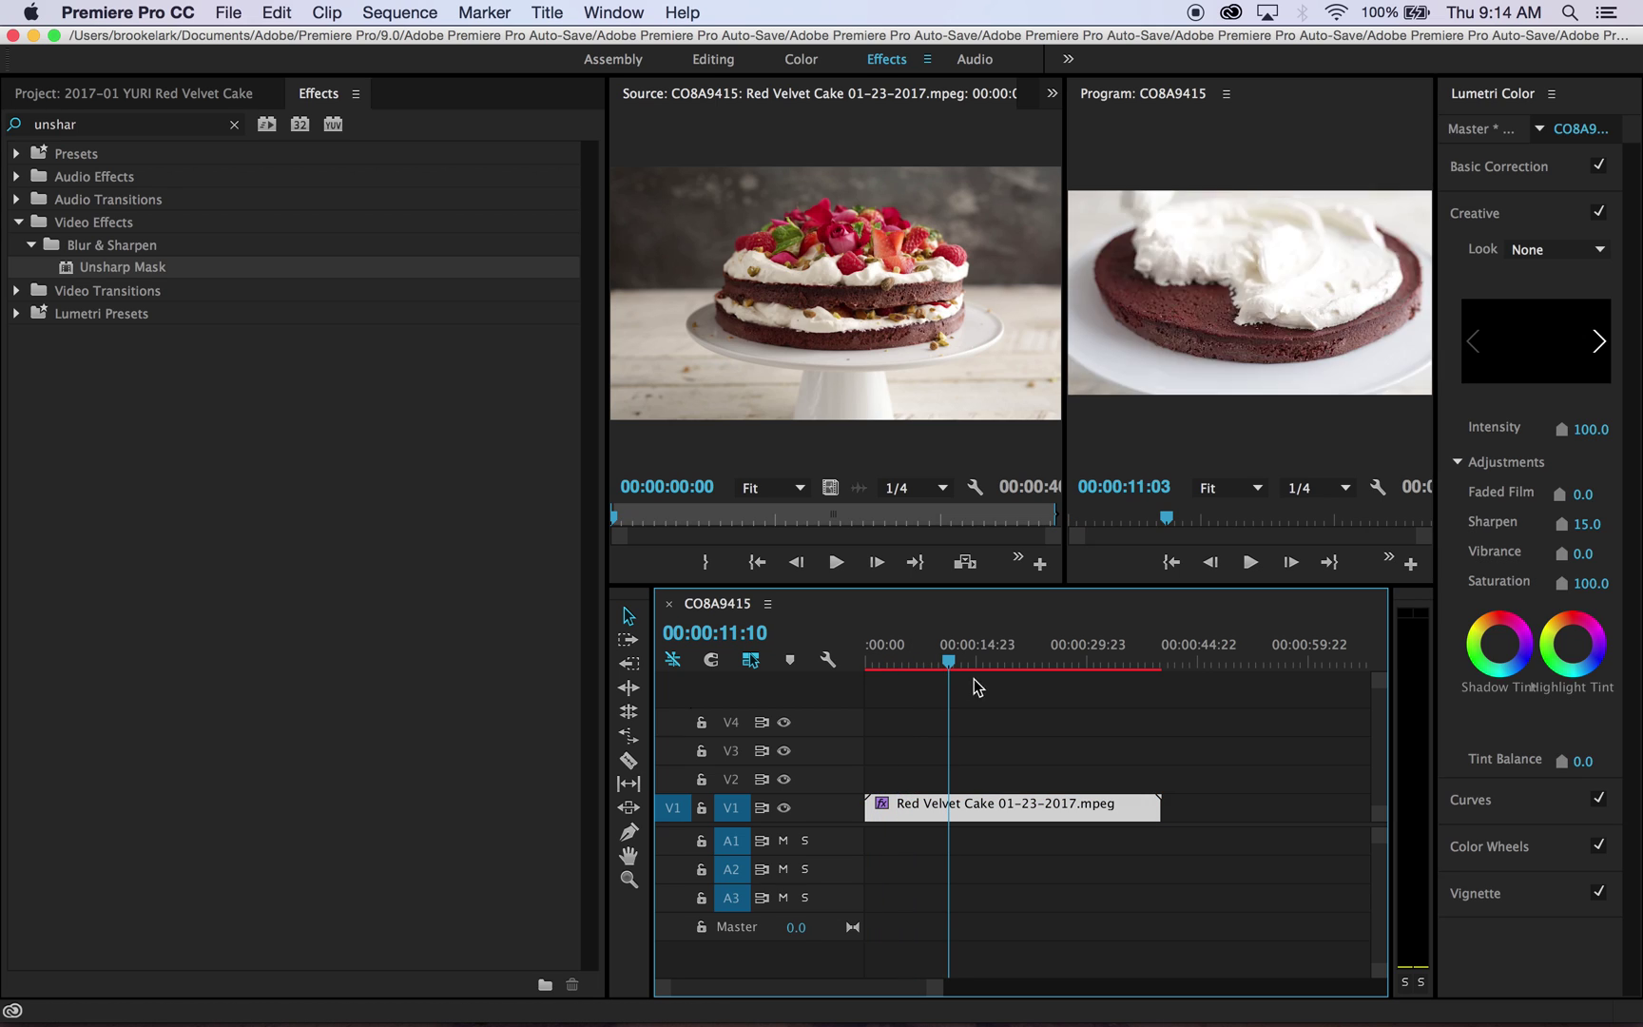
click(1094, 677)
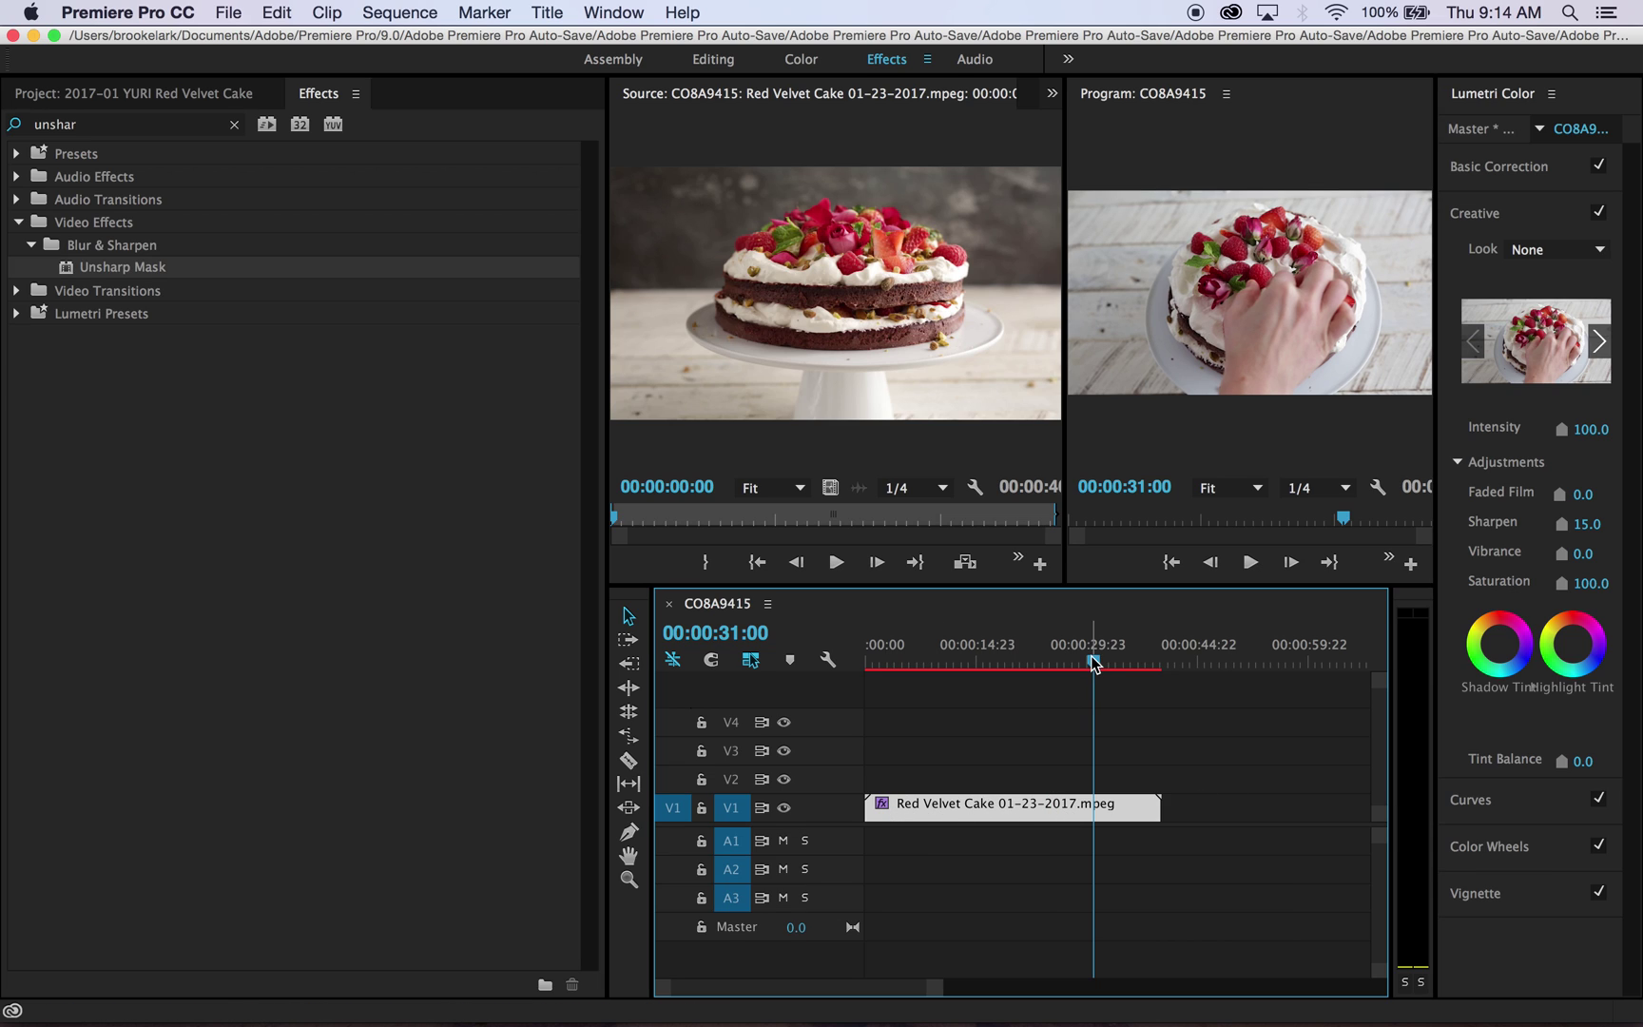
drag(1093, 663, 751, 664)
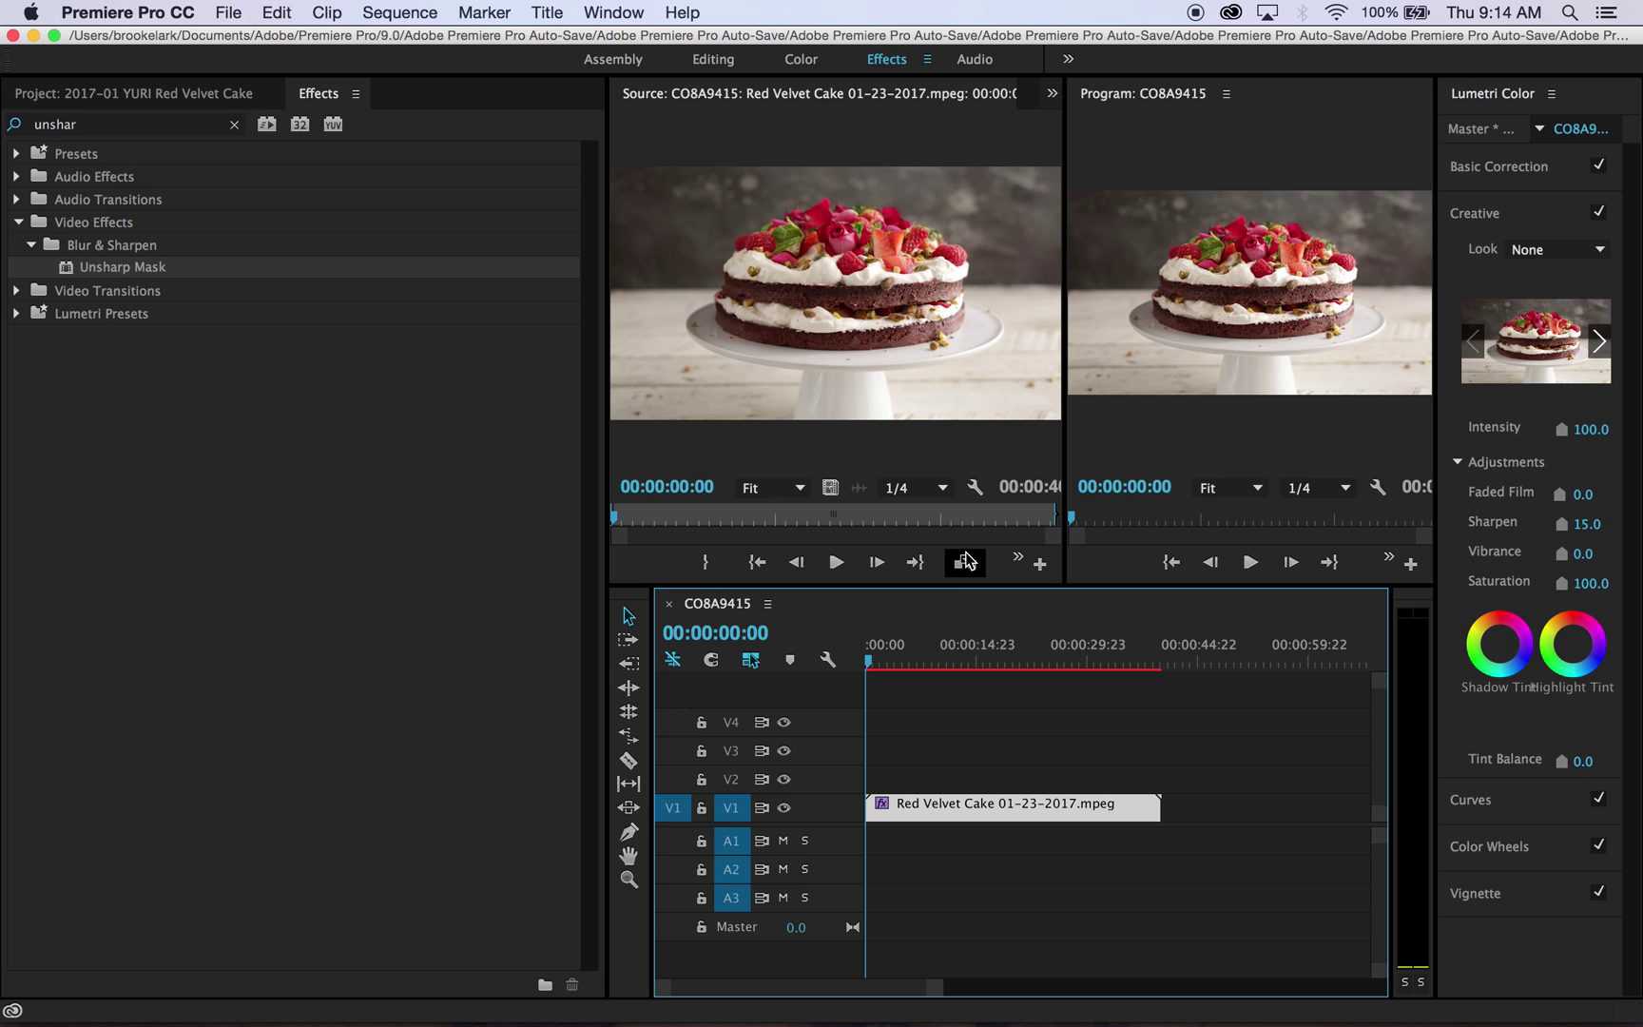
drag(868, 666, 967, 670)
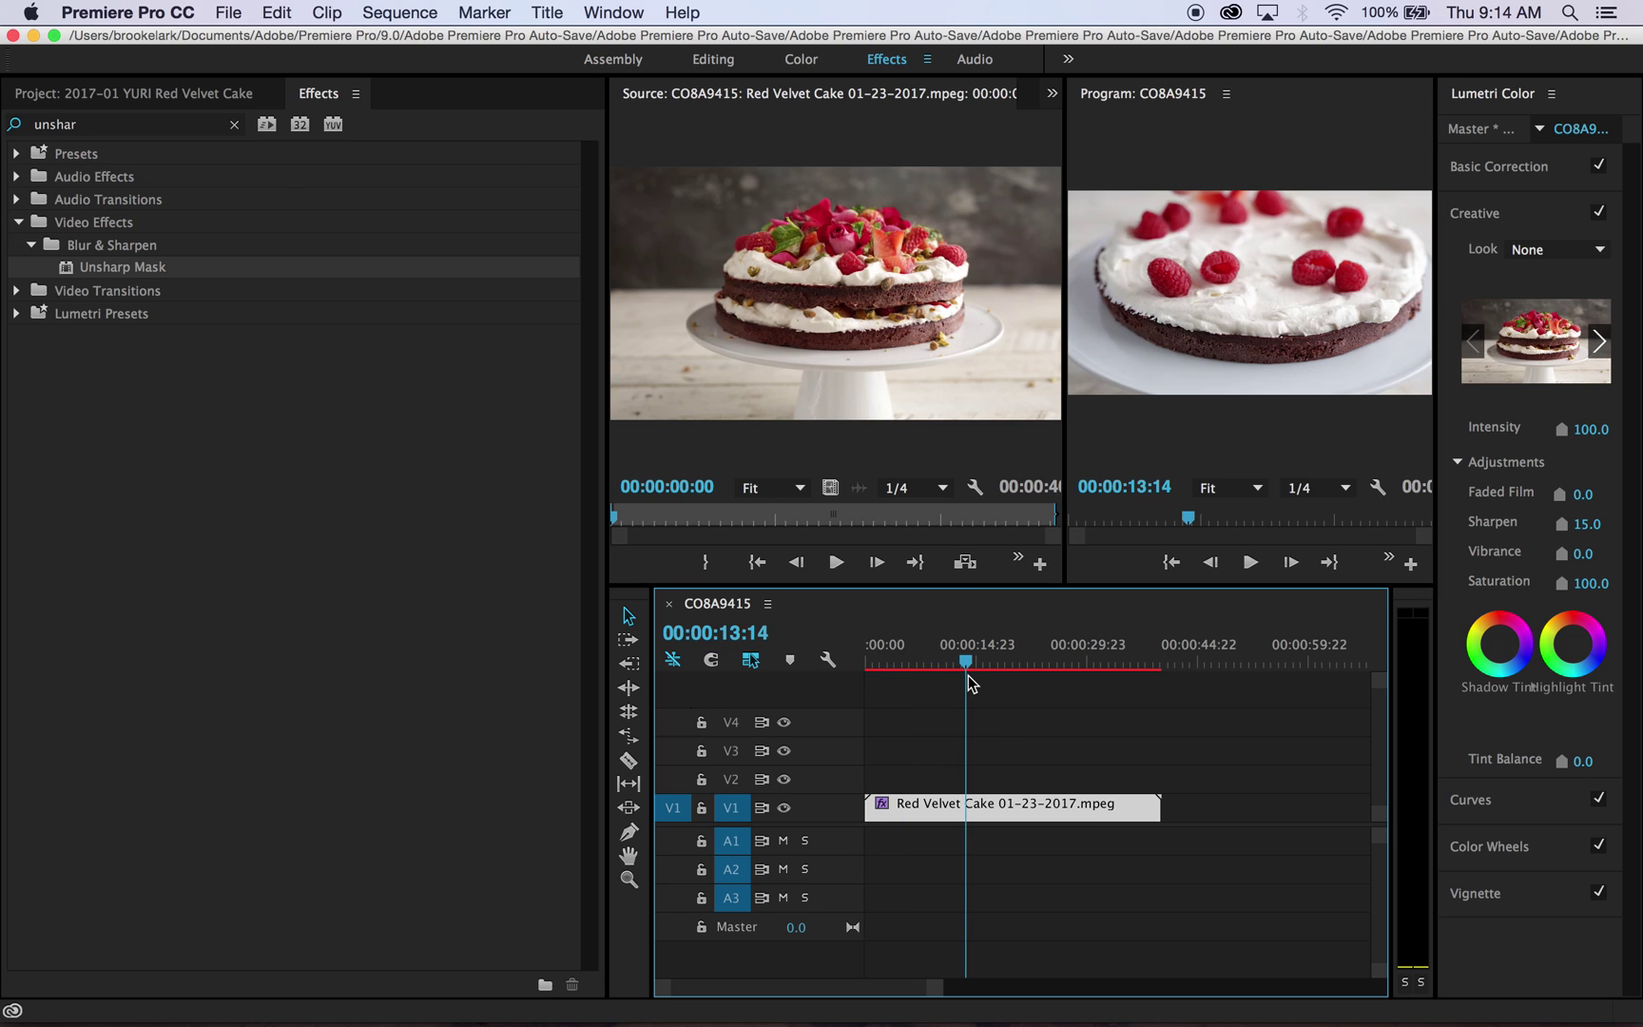
drag(238, 266, 1076, 820)
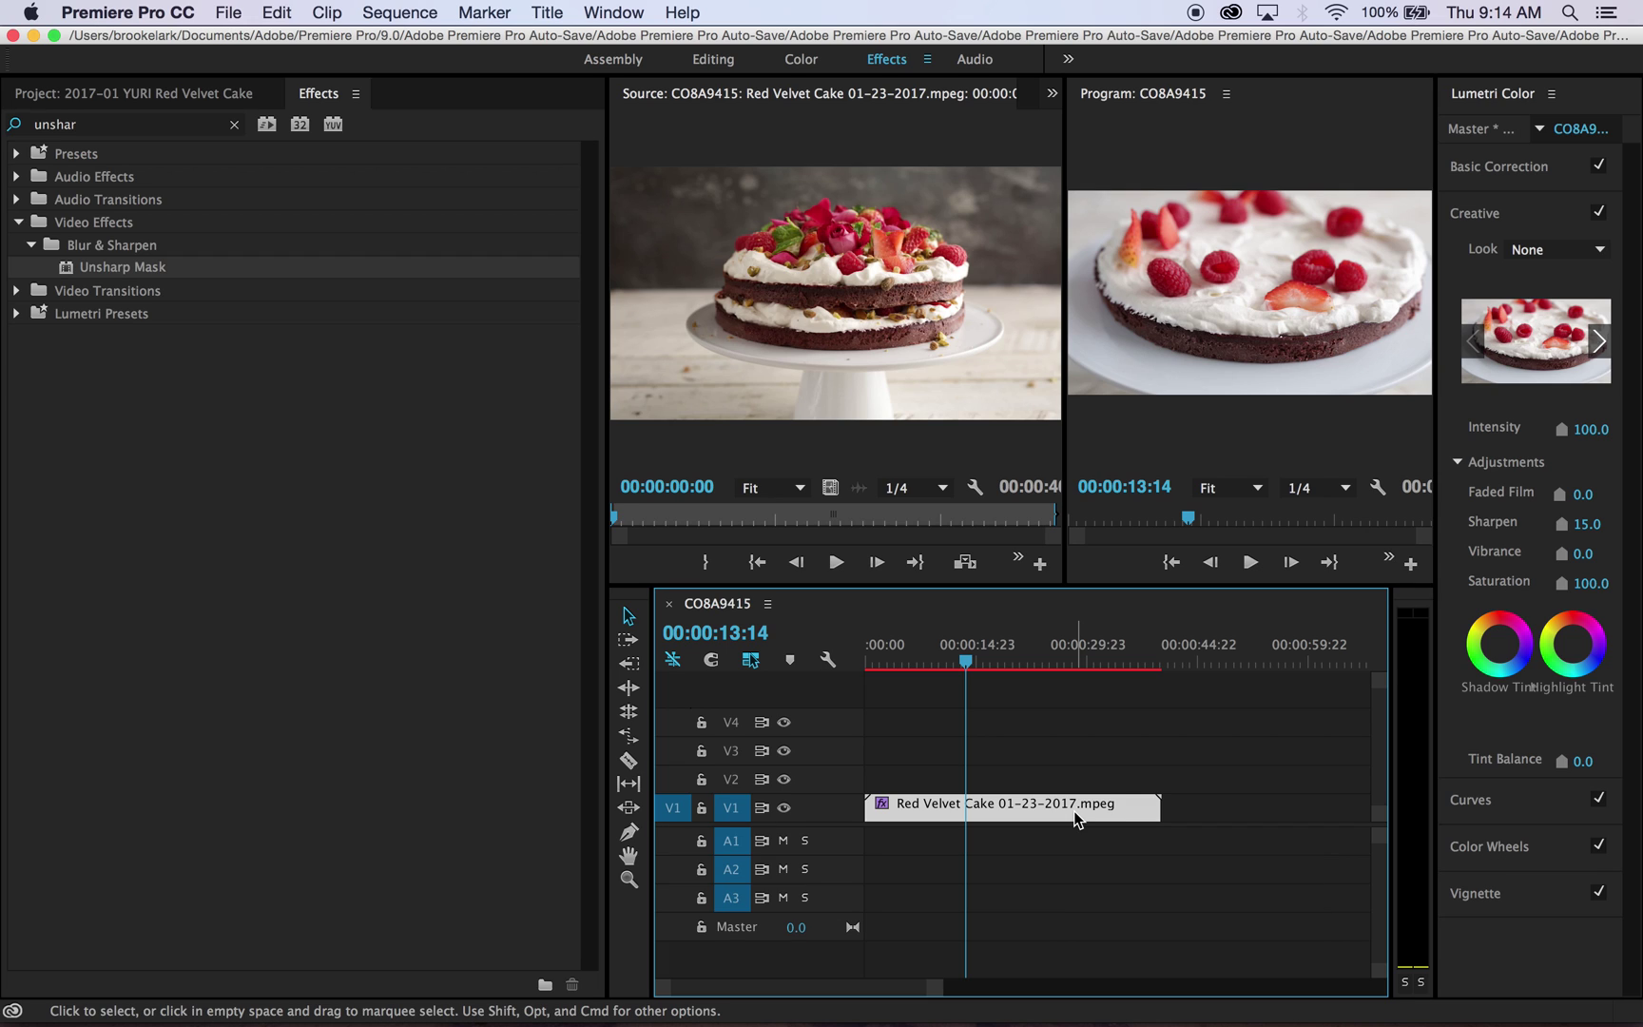
Open the clip's Effect Controls and select its Unsharp Mask effect
double_click(1076, 816)
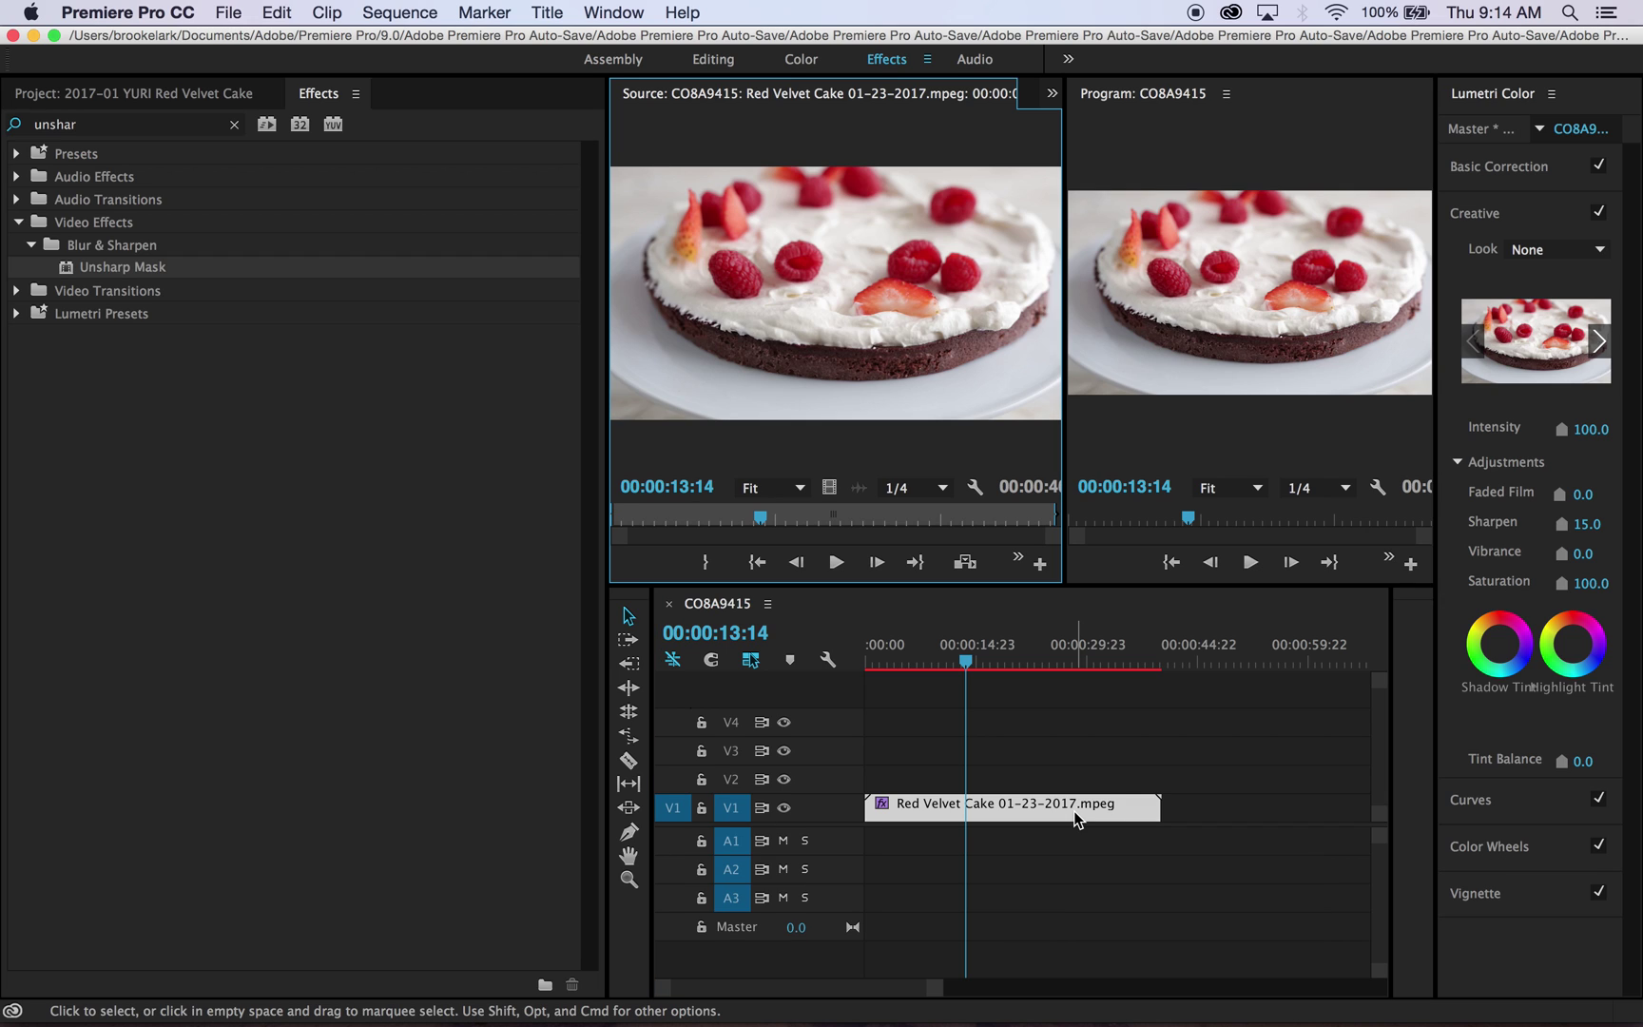
click(1052, 93)
click(1091, 123)
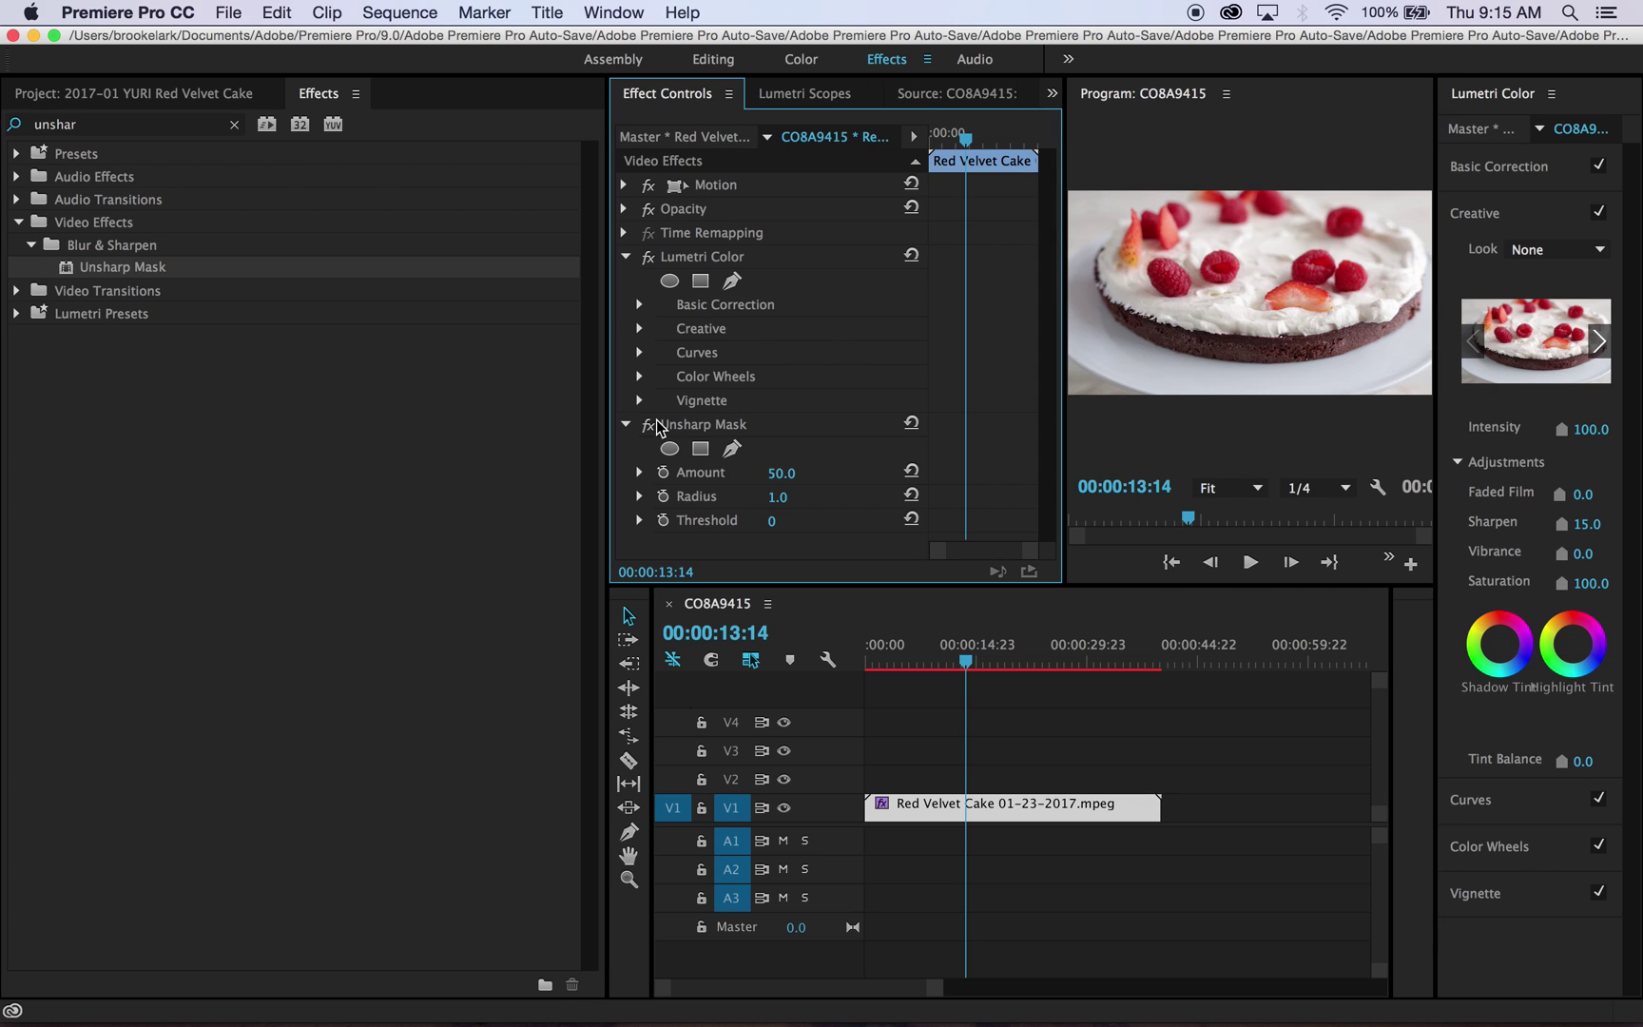
click(706, 434)
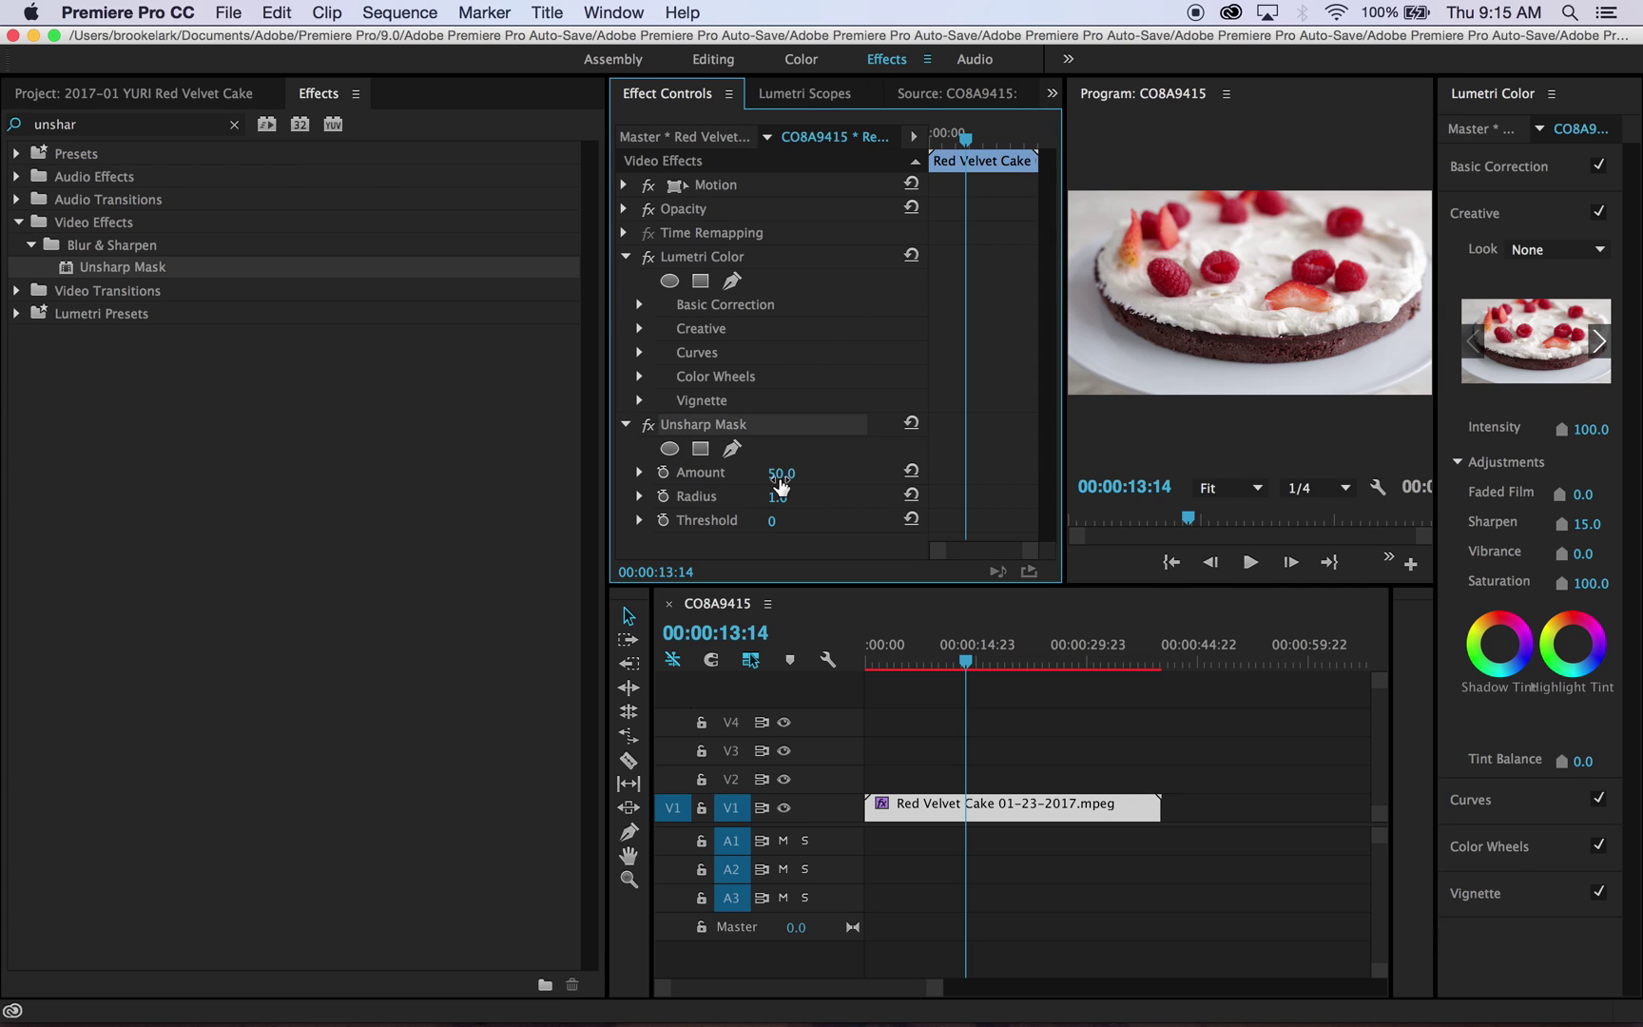
Enter Unsharp Mask Radius 0.6, Amount 100 and Threshold 6, then review the clip
click(778, 497)
text(0.6)
key(Return)
click(782, 473)
text(100)
key(Return)
click(772, 522)
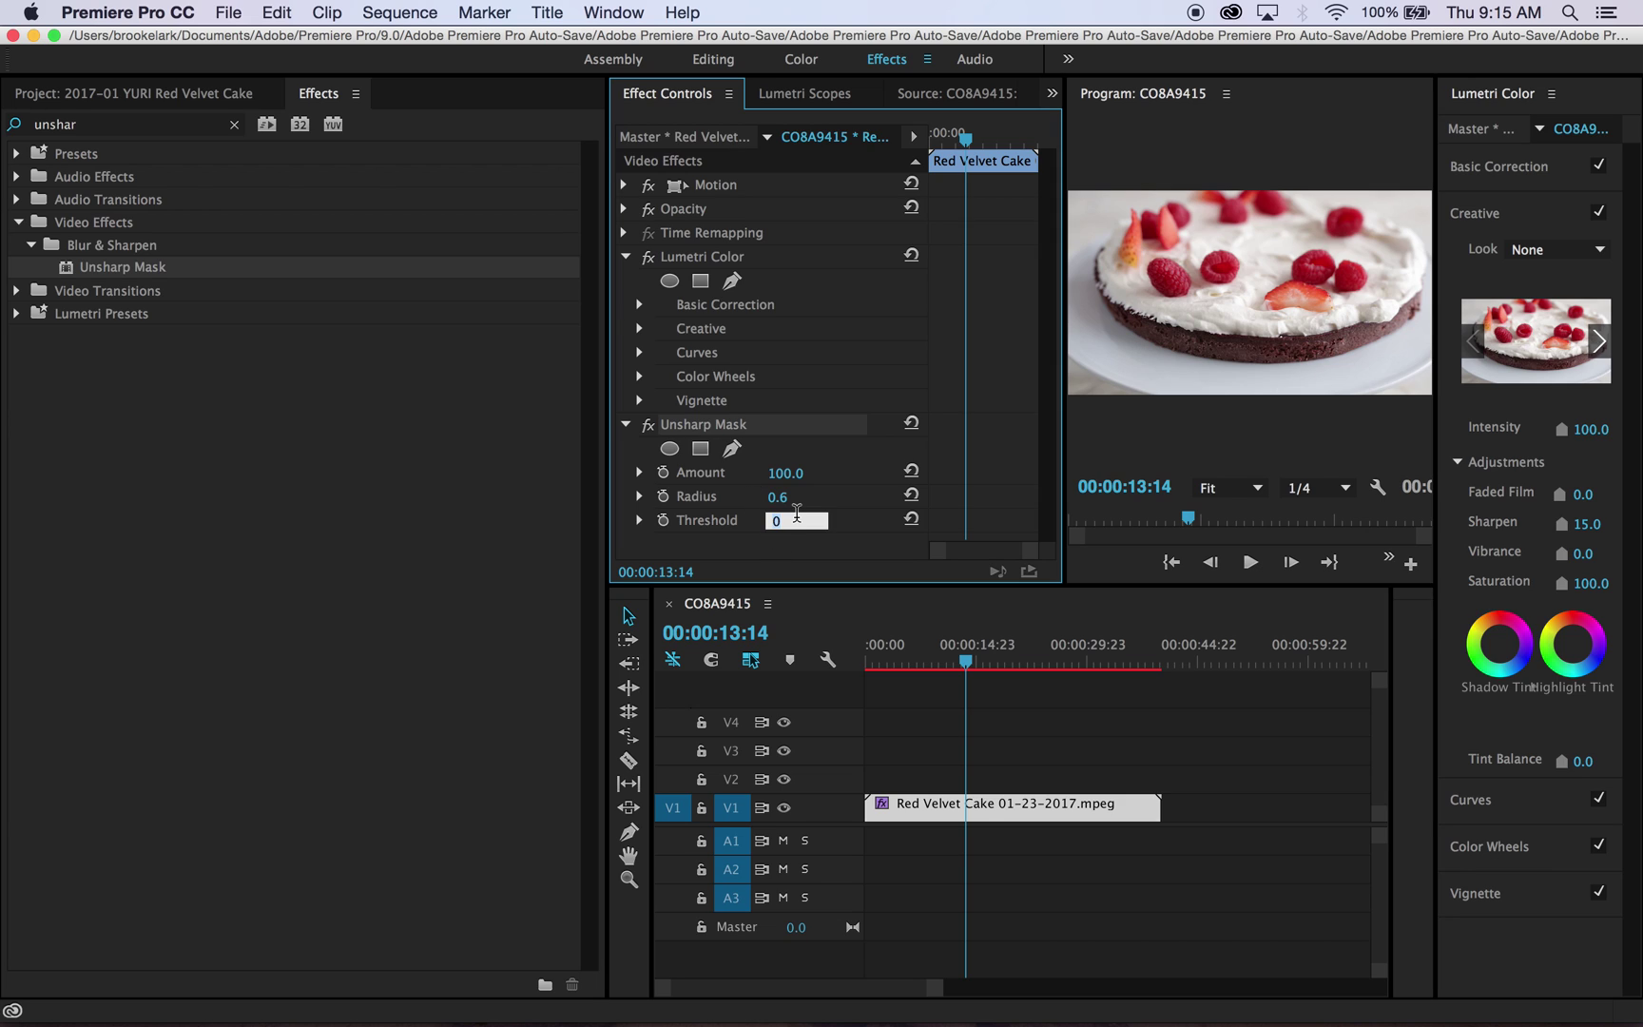
text(6)
key(Return)
mouse_move(969, 674)
mouse_down()
mouse_move(881, 665)
mouse_move(971, 674)
mouse_up()
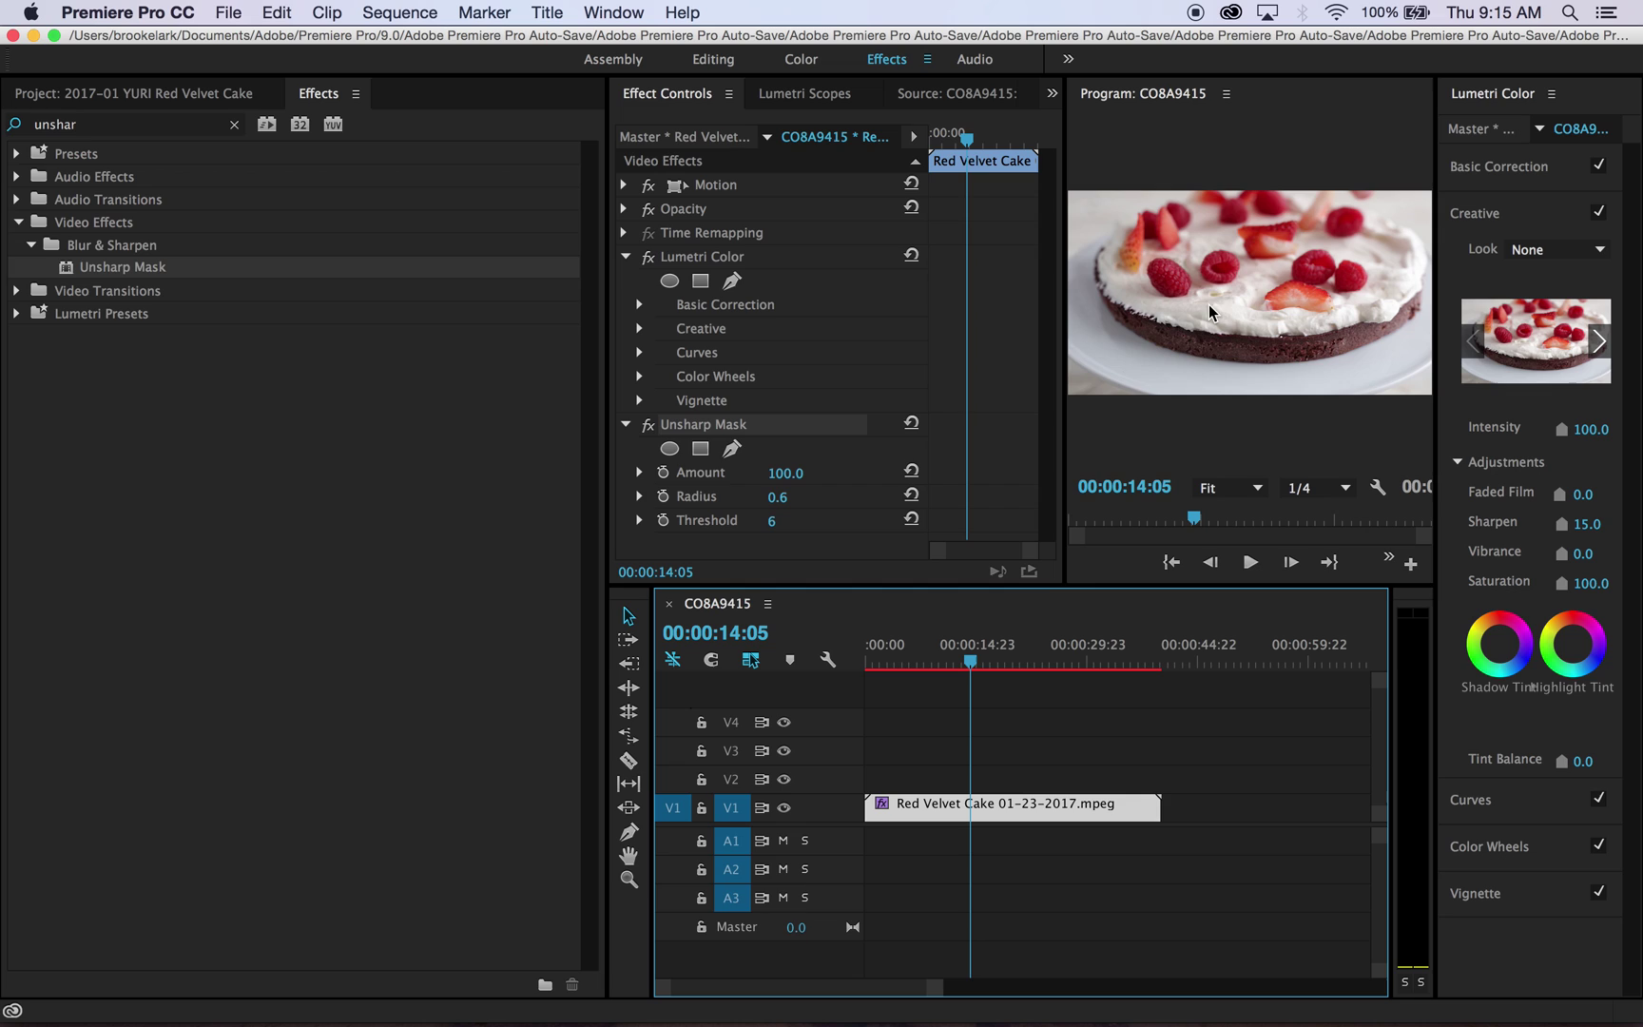
click(159, 97)
click(1091, 806)
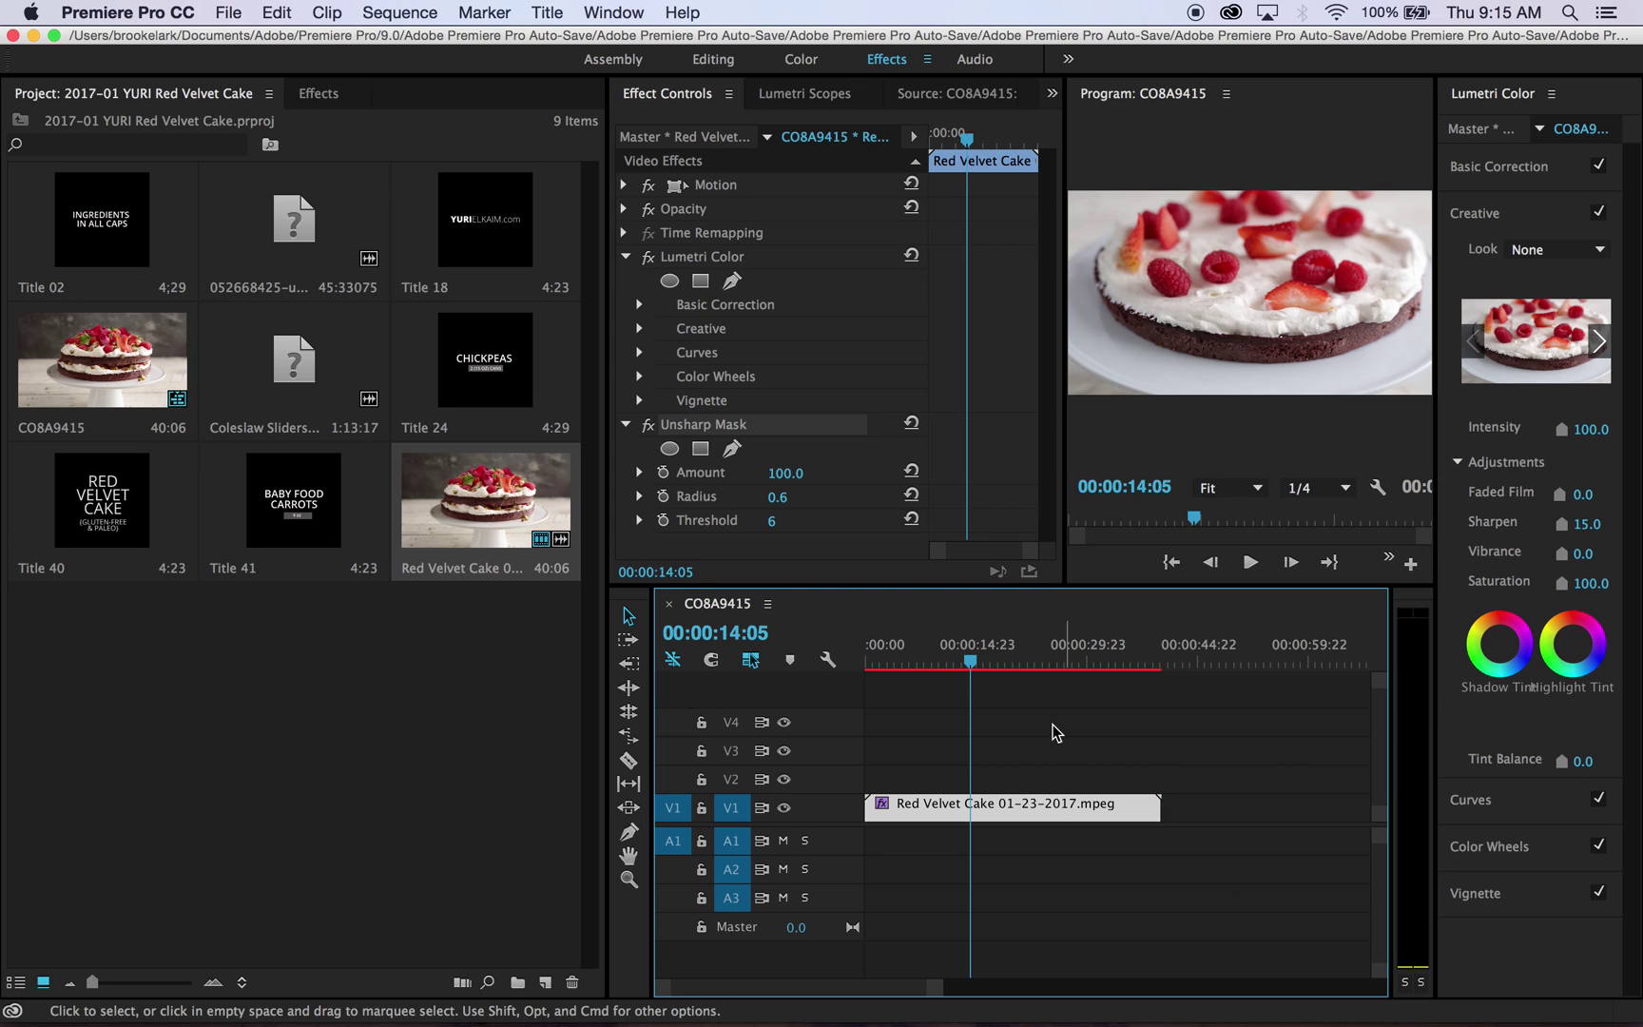
drag(969, 663, 844, 666)
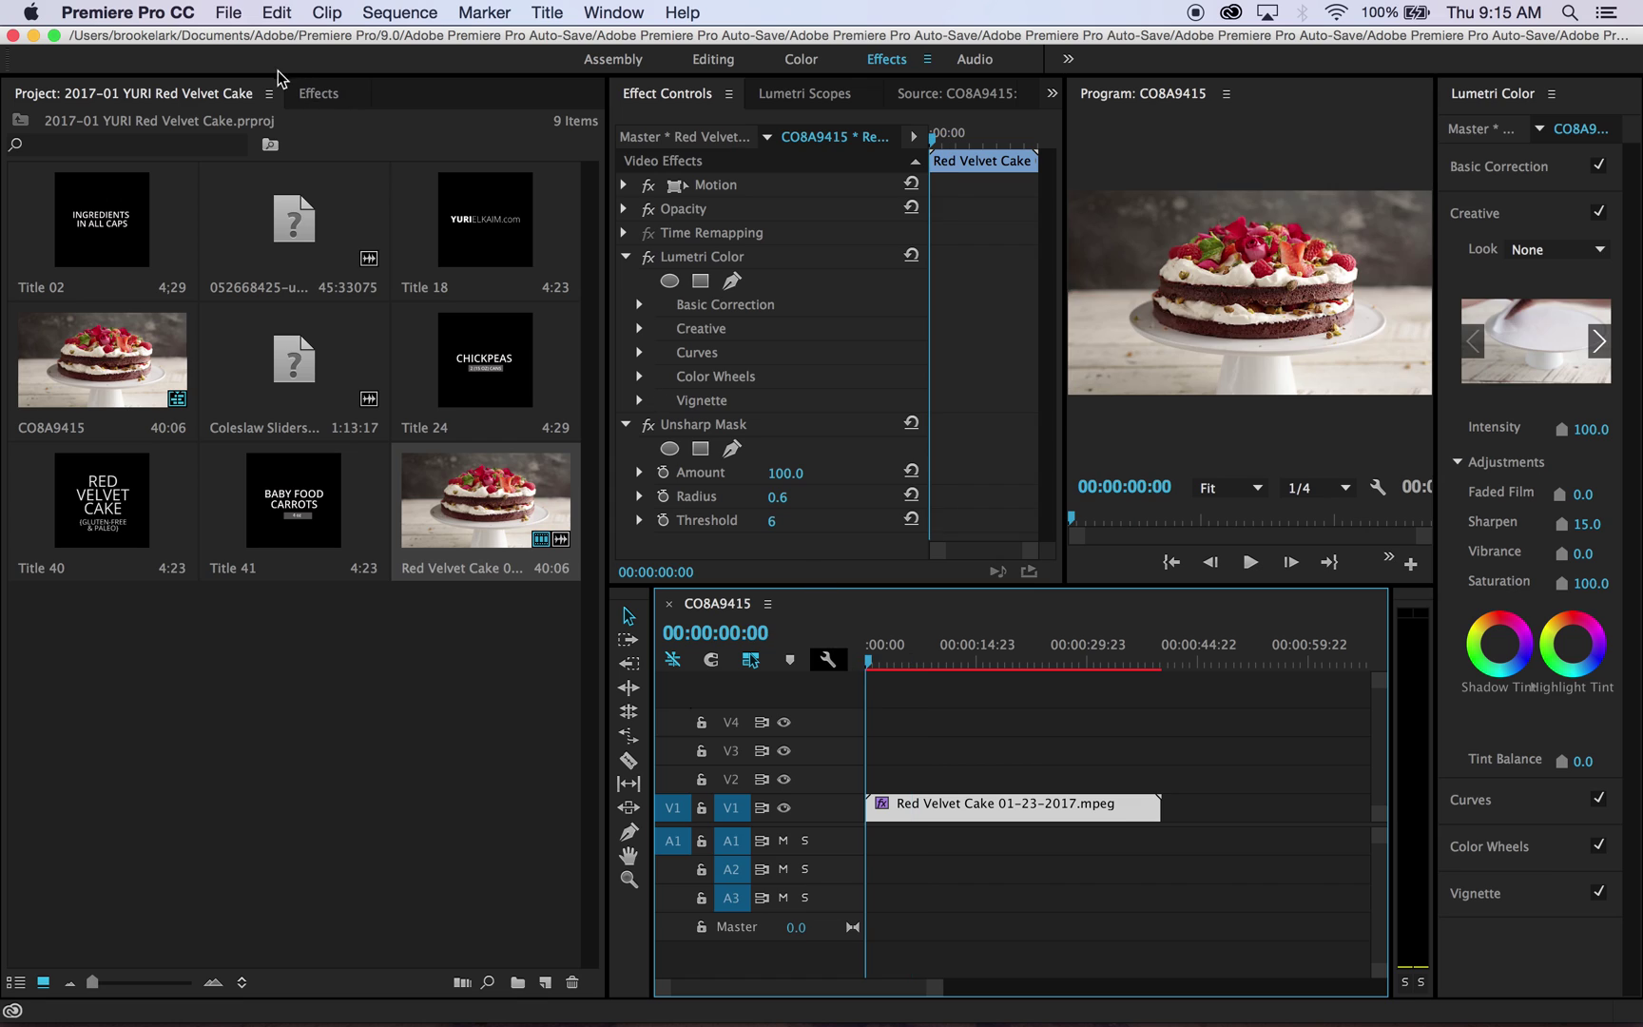
click(316, 93)
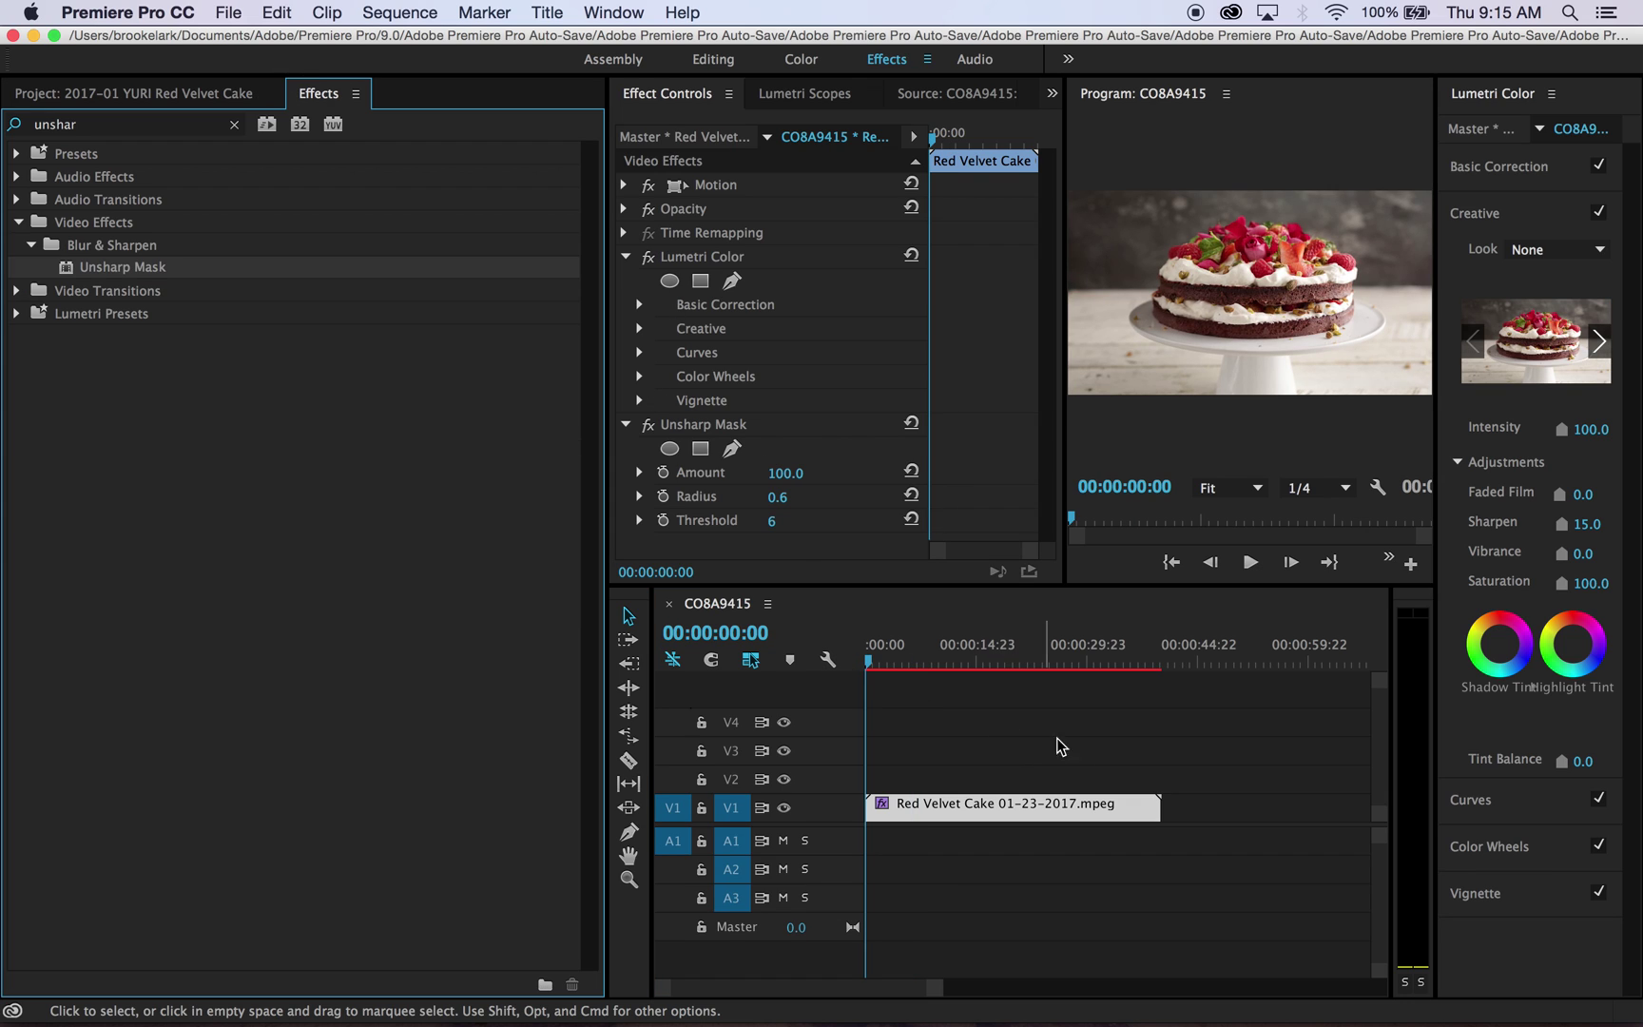